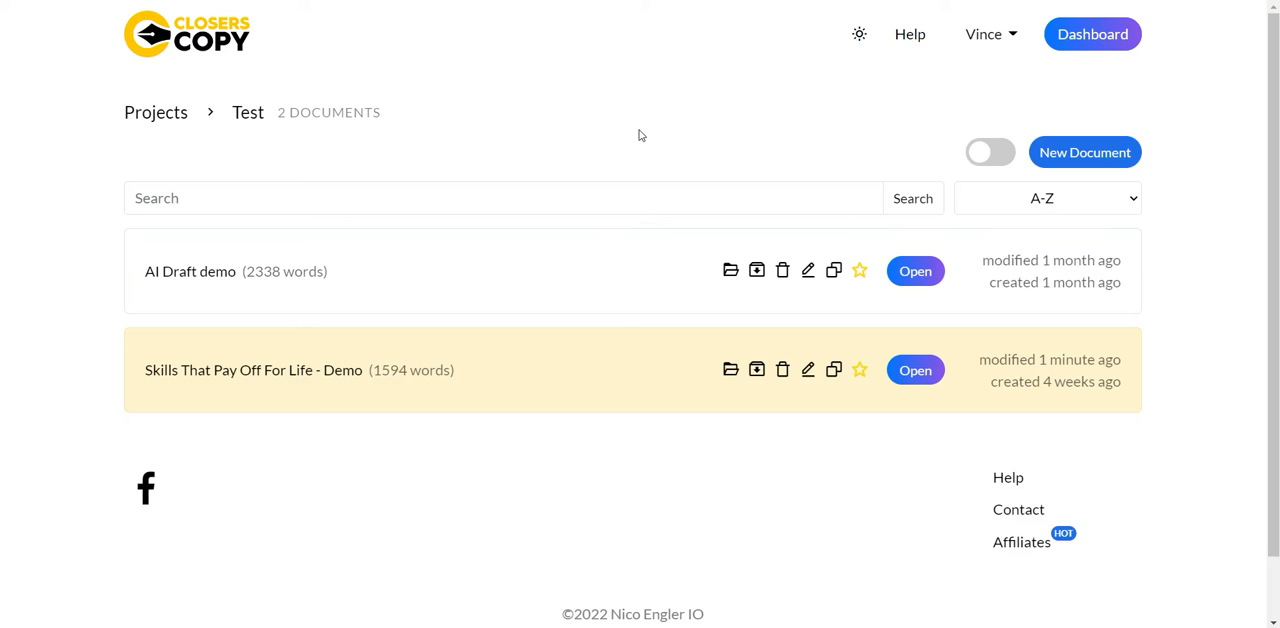
- Create a new document named "AI Image Generation Demo" in the Test project
{"action": "left_click", "coordinate": [1074, 158]}
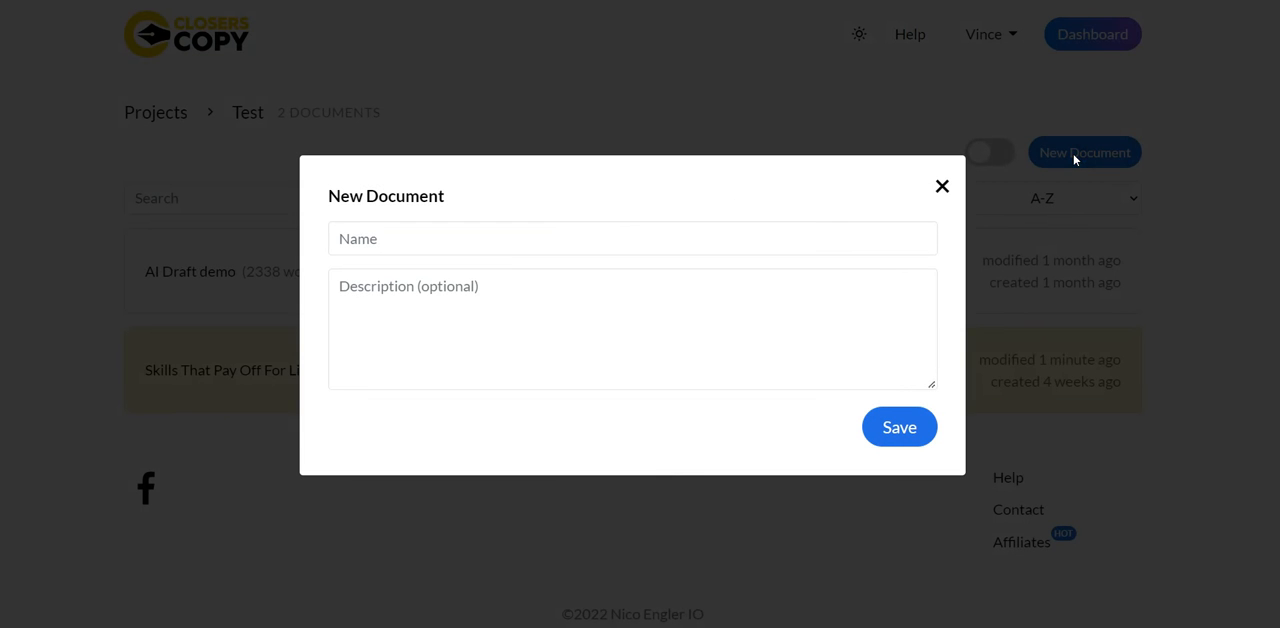
{"action": "left_click", "coordinate": [599, 231]}
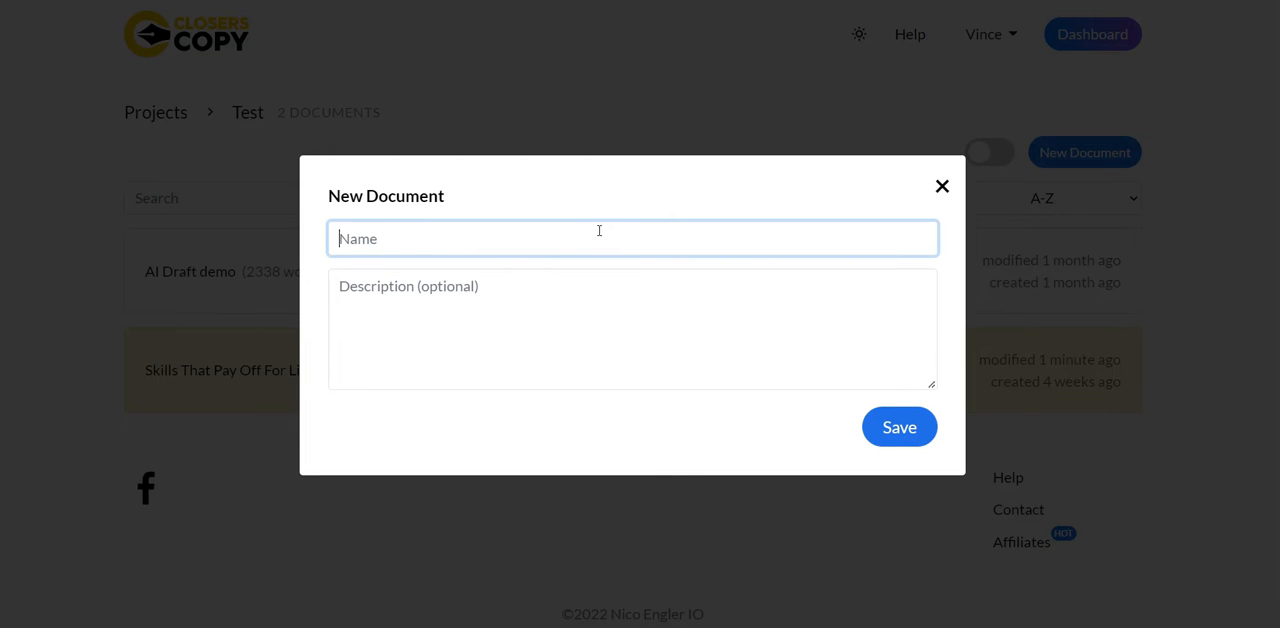
{"action": "type", "text": "AI Image Generation Demo"}
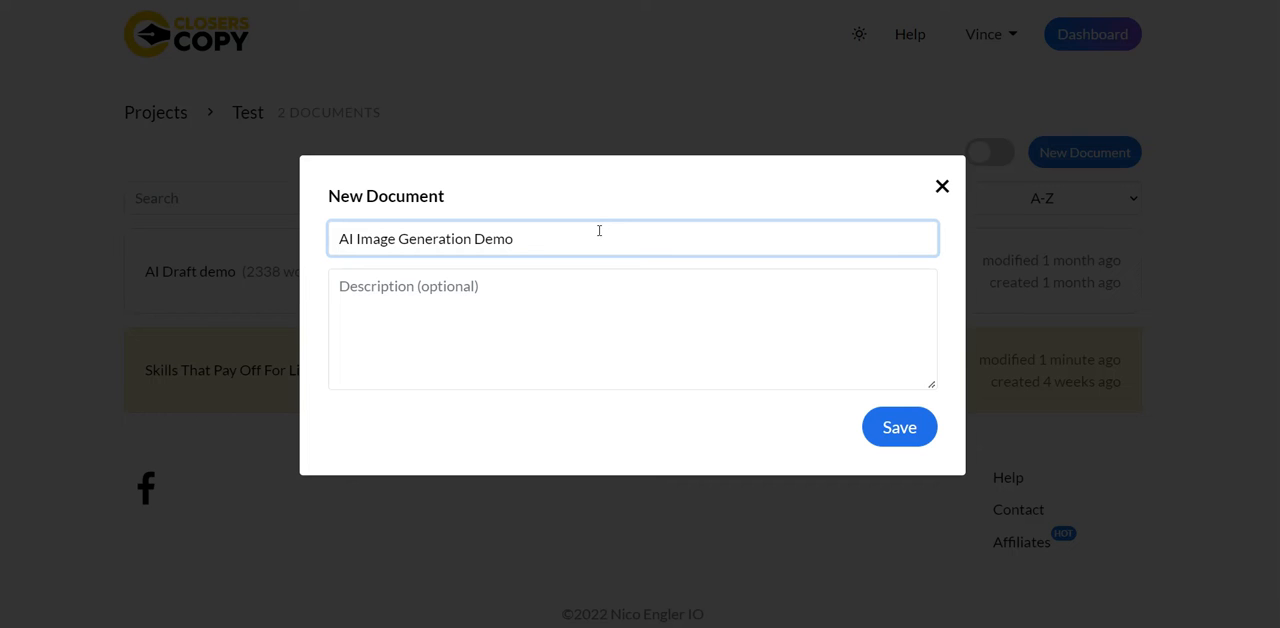
{"action": "left_click", "coordinate": [882, 436]}
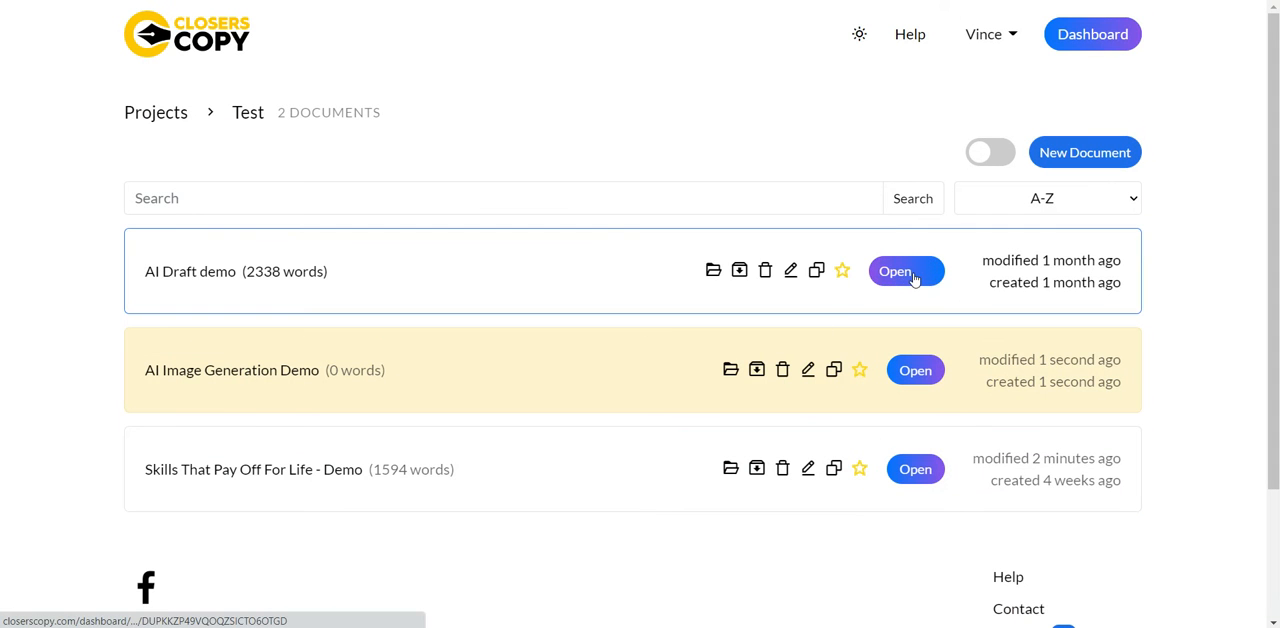
- Open the AI Image Generation Demo document and bring up its Creatives drawing tool
{"action": "left_click", "coordinate": [913, 276]}
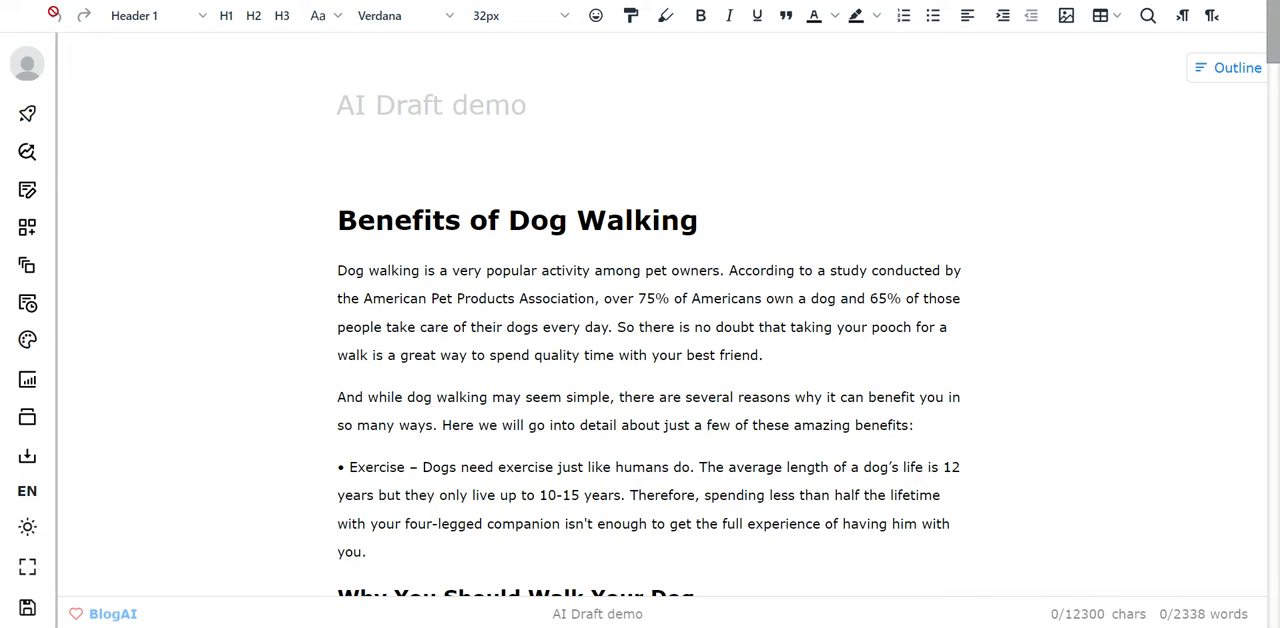
{"action": "left_click", "coordinate": [51, 12]}
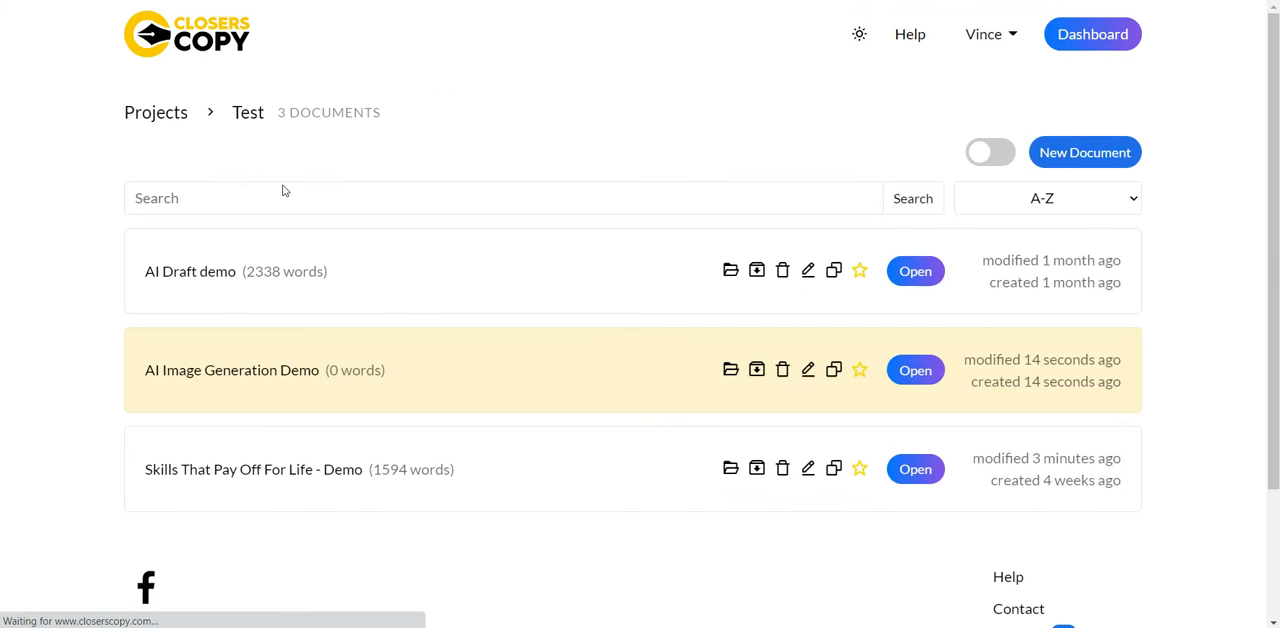
{"action": "left_click", "coordinate": [915, 372]}
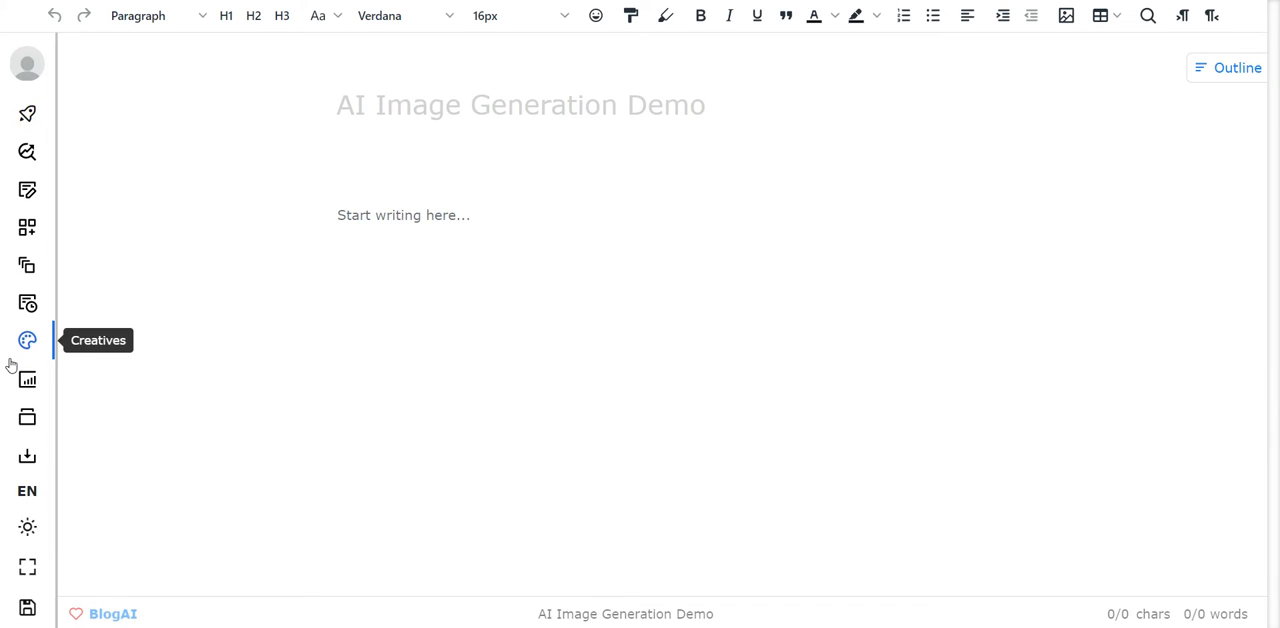
{"action": "left_click", "coordinate": [351, 219]}
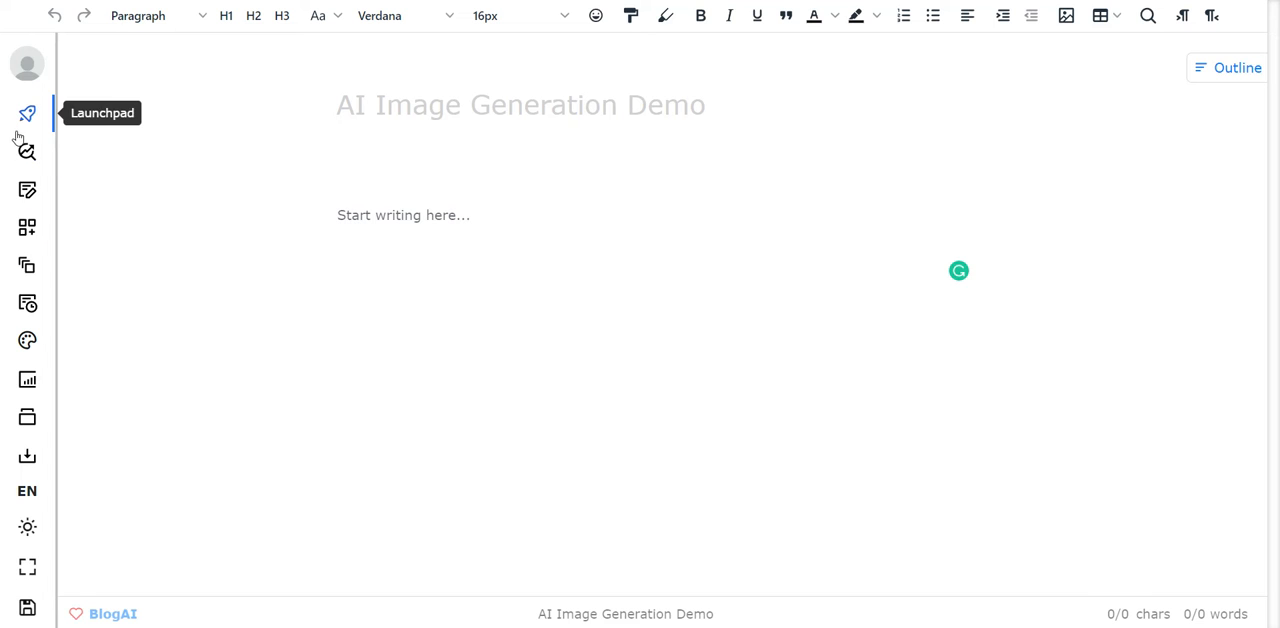
{"action": "left_click", "coordinate": [27, 342]}
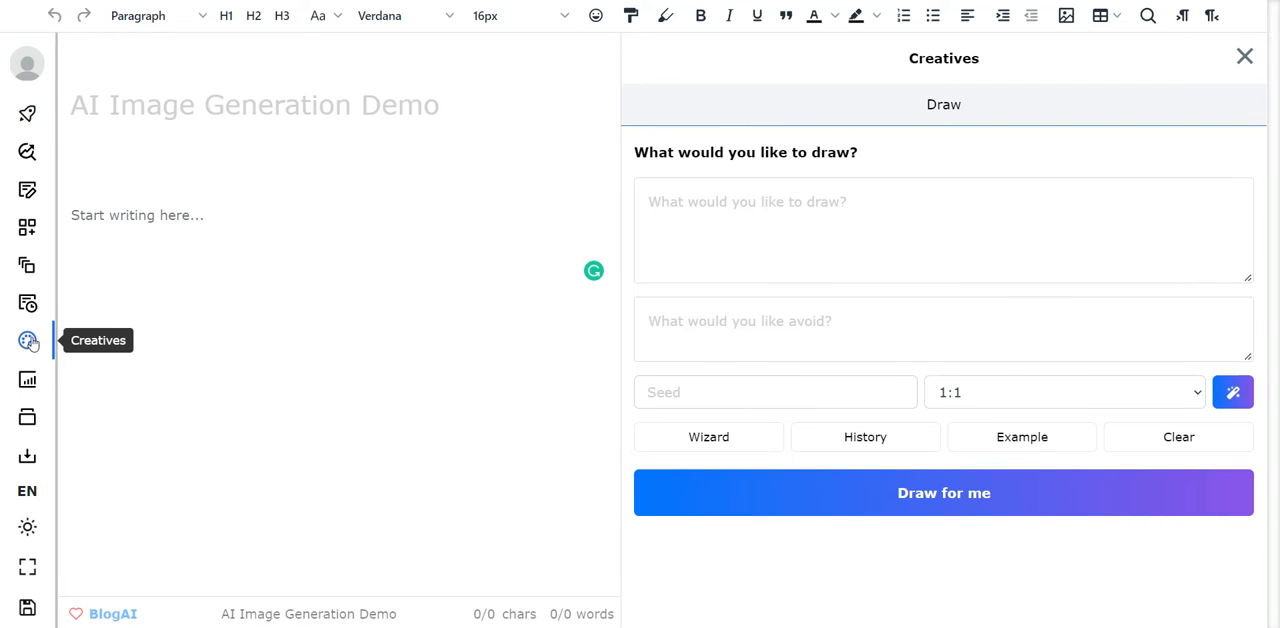
- Enter "Ai robot drawing an Image" as the description of what to draw
{"action": "left_click", "coordinate": [717, 214]}
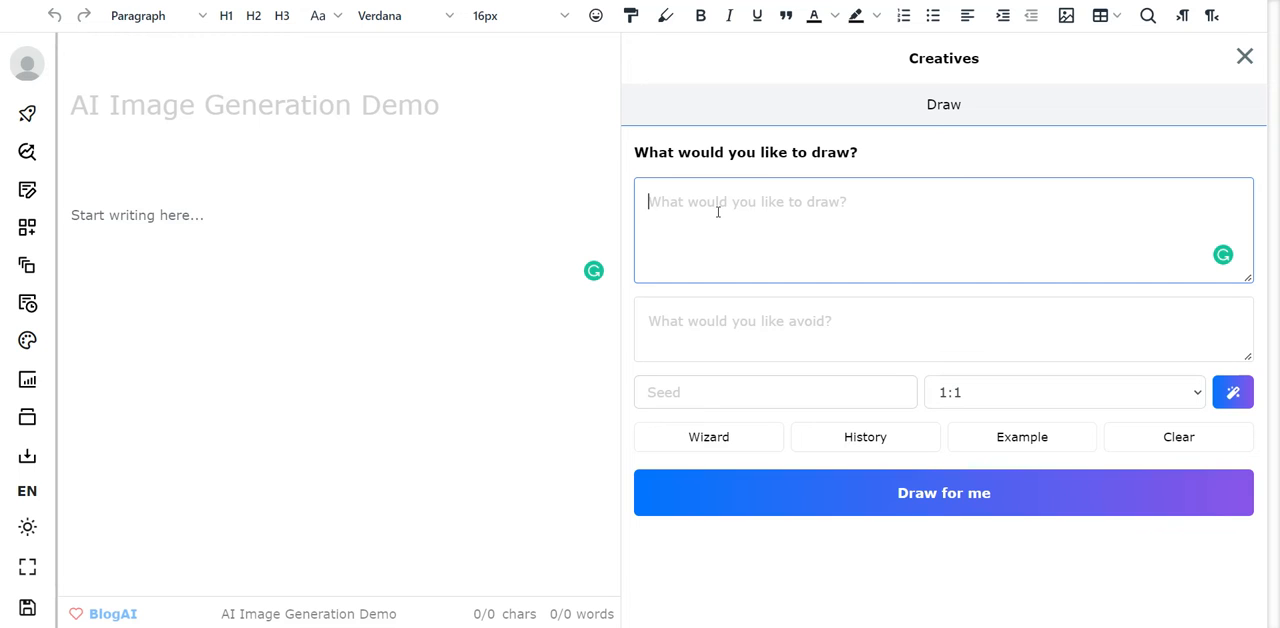
{"action": "type", "text": "Ai"}
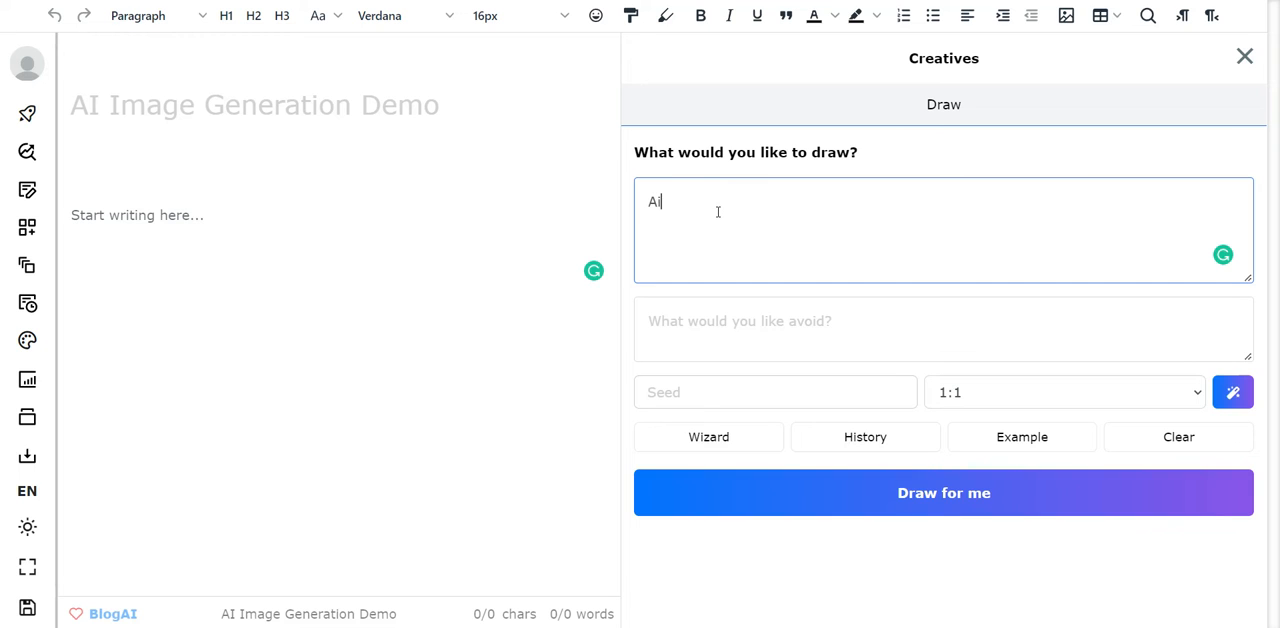
{"action": "type", "text": " robot drawing and"}
{"action": "key", "text": "BackSpace"}
{"action": "type", "text": "Image"}
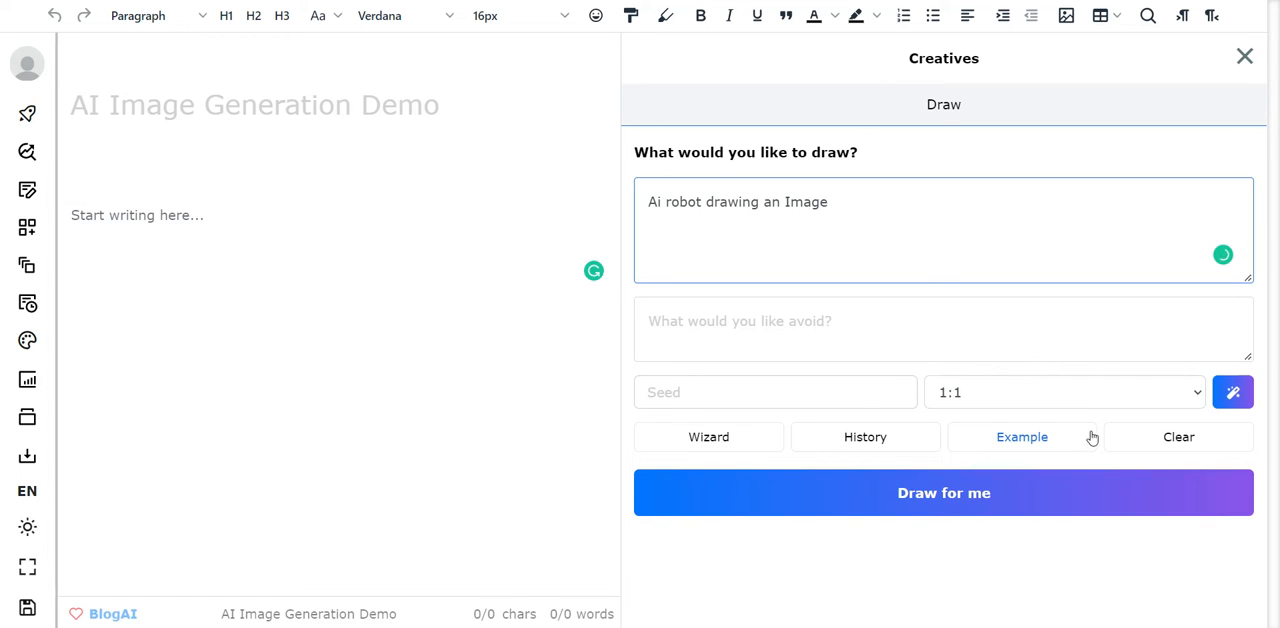
- Generate the image and agree to the image generation terms of service
{"action": "left_click", "coordinate": [930, 506]}
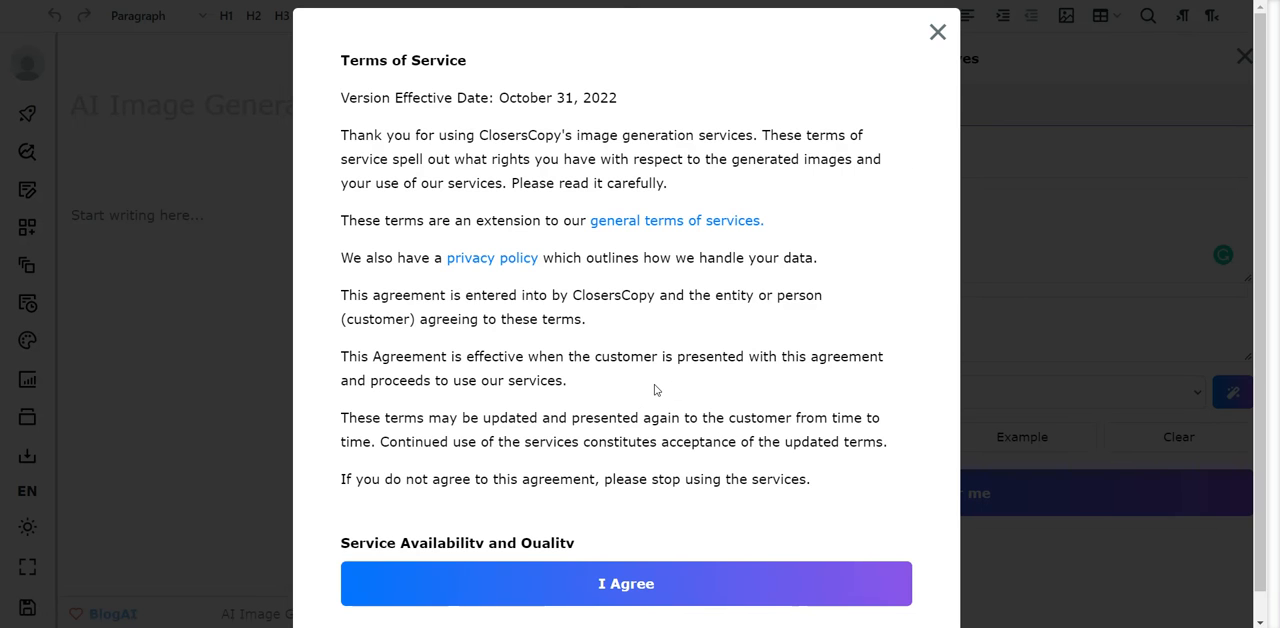
{"action": "scroll", "coordinate": [655, 390], "scroll_direction": "down", "scroll_amount": 15}
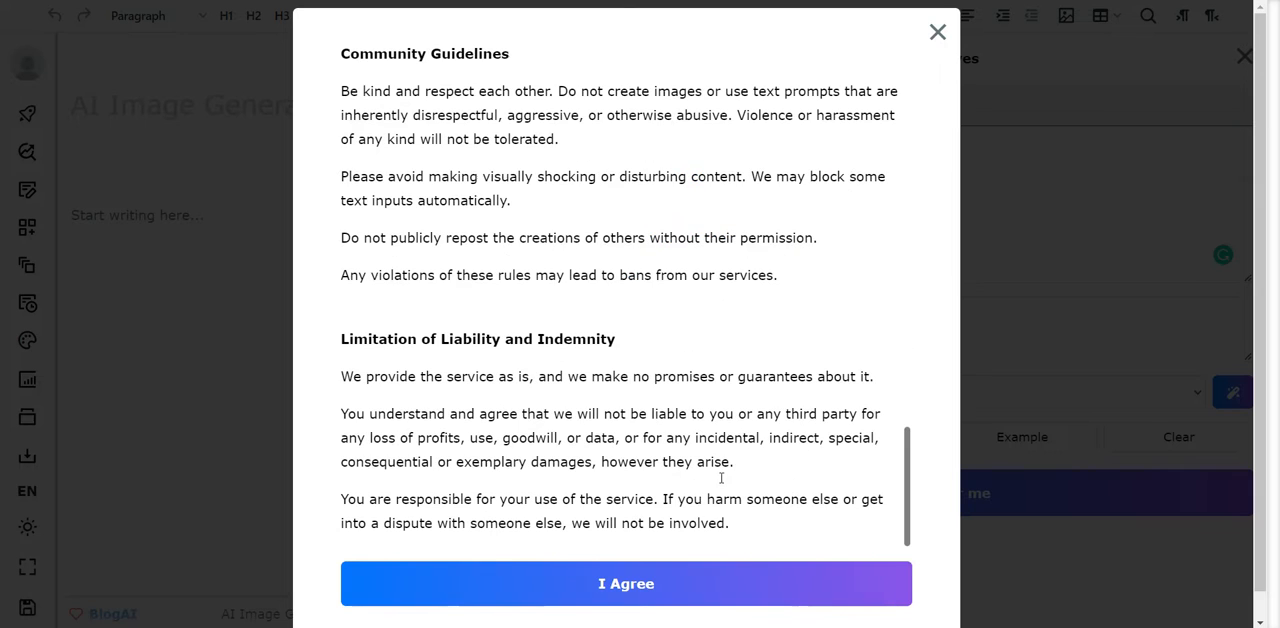
{"action": "left_click", "coordinate": [657, 577]}
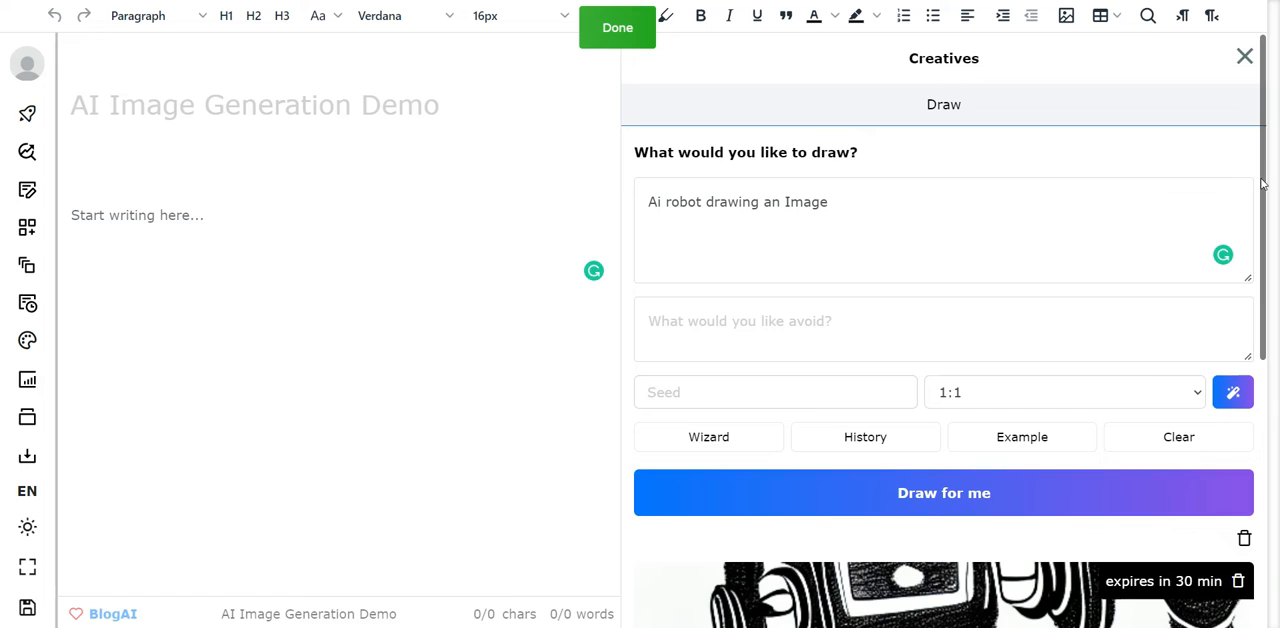
- Examine the generated robot image, including its enlarged preview with seed and size options, and close the preview
{"action": "mouse_move", "coordinate": [1264, 185]}
{"action": "left_mouse_down"}
{"action": "mouse_move", "coordinate": [1252, 383]}
{"action": "mouse_move", "coordinate": [1226, 518]}
{"action": "mouse_move", "coordinate": [1232, 383]}
{"action": "left_mouse_up"}
{"action": "scroll", "coordinate": [1232, 383], "scroll_direction": "up", "scroll_amount": 2}
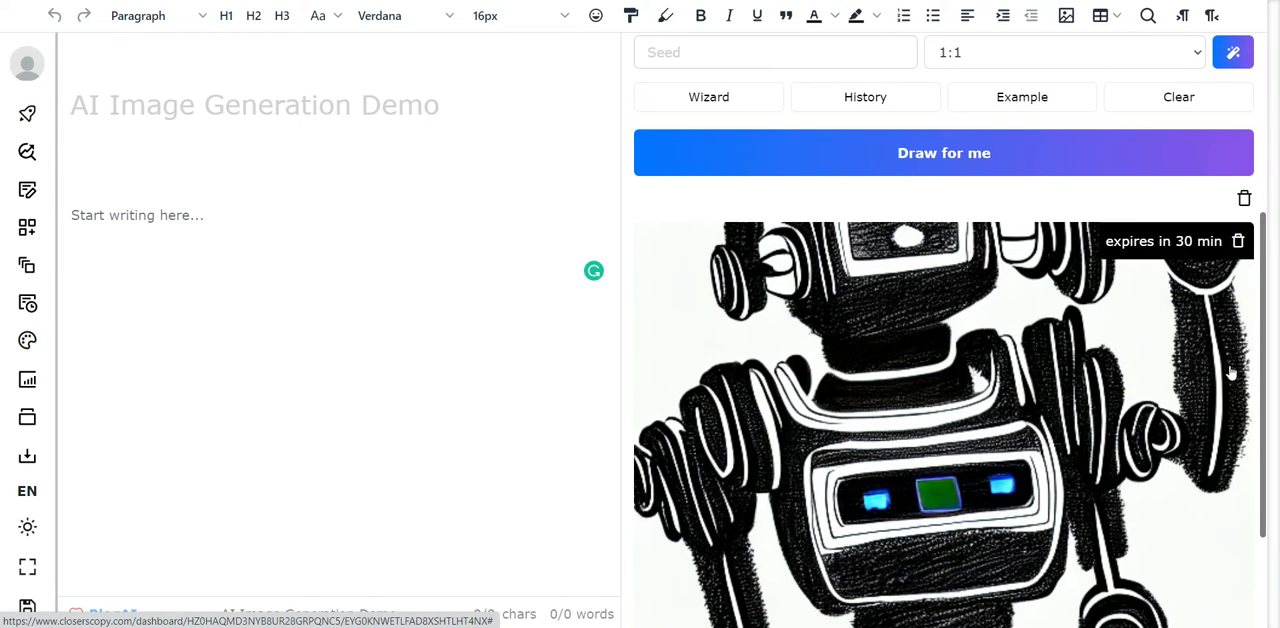
{"action": "mouse_move", "coordinate": [1262, 372]}
{"action": "left_mouse_down"}
{"action": "mouse_move", "coordinate": [1252, 476]}
{"action": "mouse_move", "coordinate": [1246, 275]}
{"action": "mouse_move", "coordinate": [1231, 503]}
{"action": "mouse_move", "coordinate": [1246, 222]}
{"action": "mouse_move", "coordinate": [1229, 570]}
{"action": "left_mouse_up"}
{"action": "left_click", "coordinate": [960, 362]}
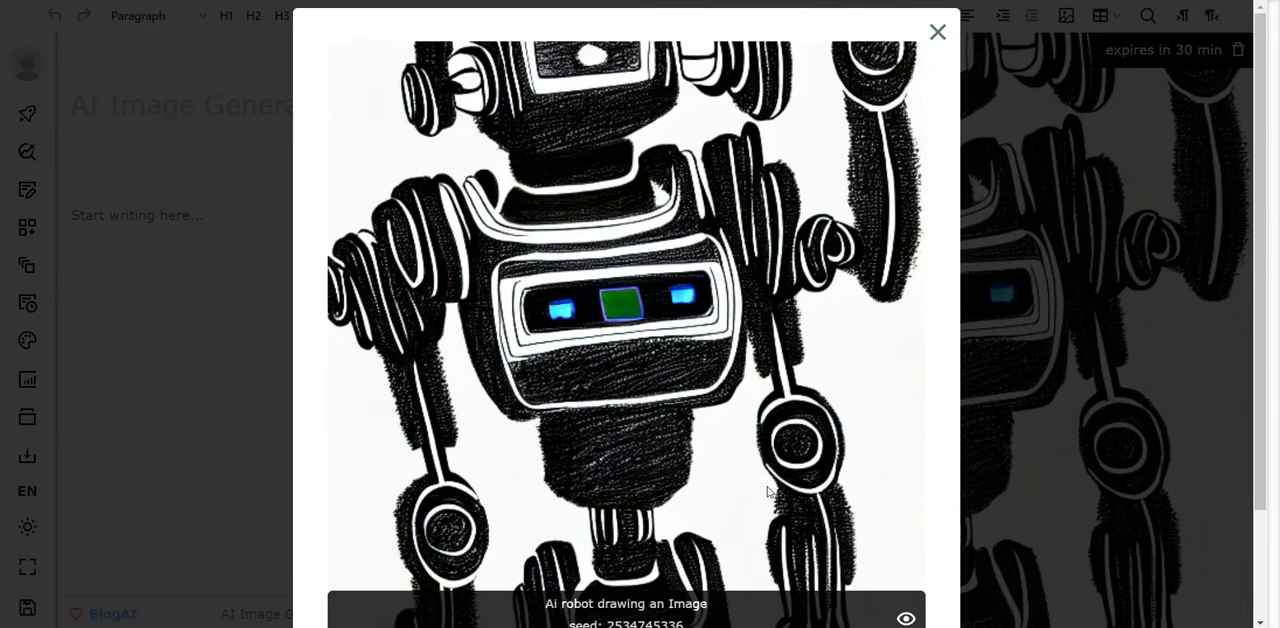
{"action": "scroll", "coordinate": [767, 492], "scroll_direction": "down", "scroll_amount": 2}
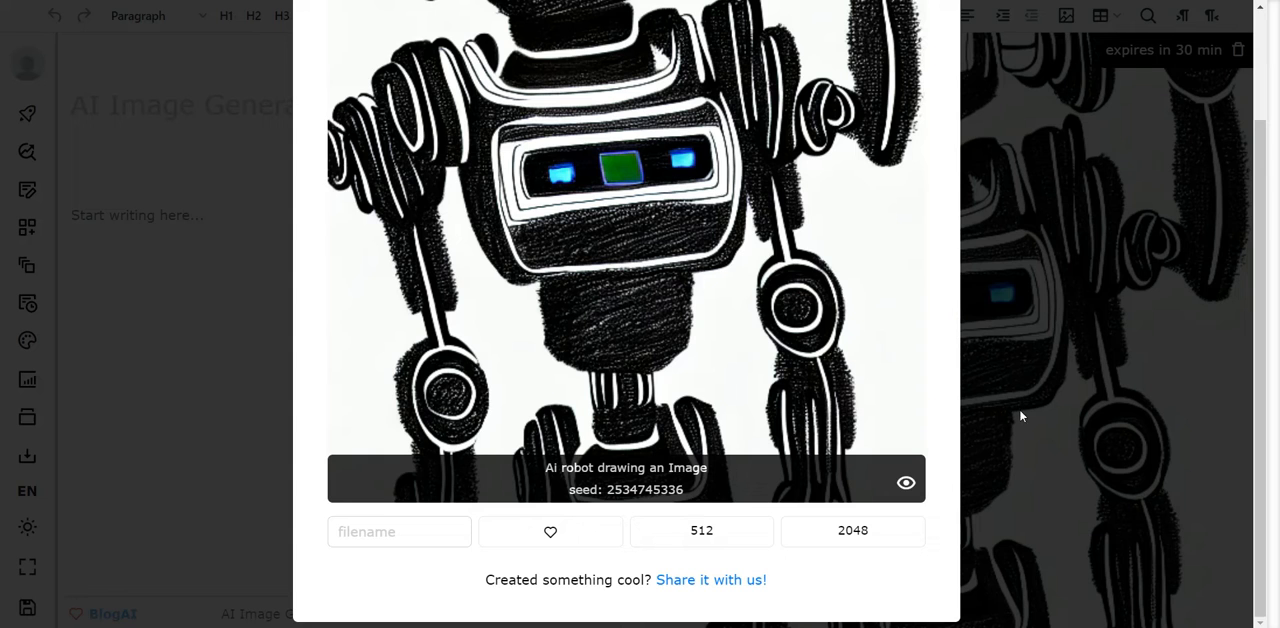
{"action": "scroll", "coordinate": [1020, 391], "scroll_direction": "up", "scroll_amount": 3}
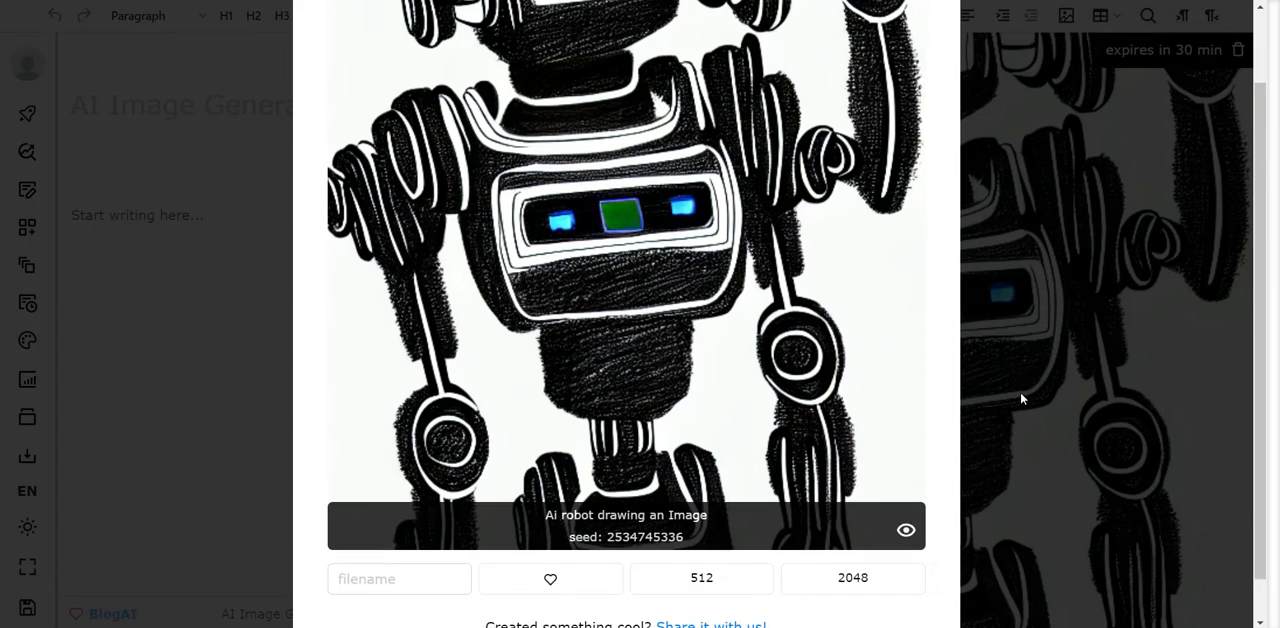
{"action": "left_click", "coordinate": [937, 42]}
{"action": "scroll", "coordinate": [940, 265], "scroll_direction": "up", "scroll_amount": 5}
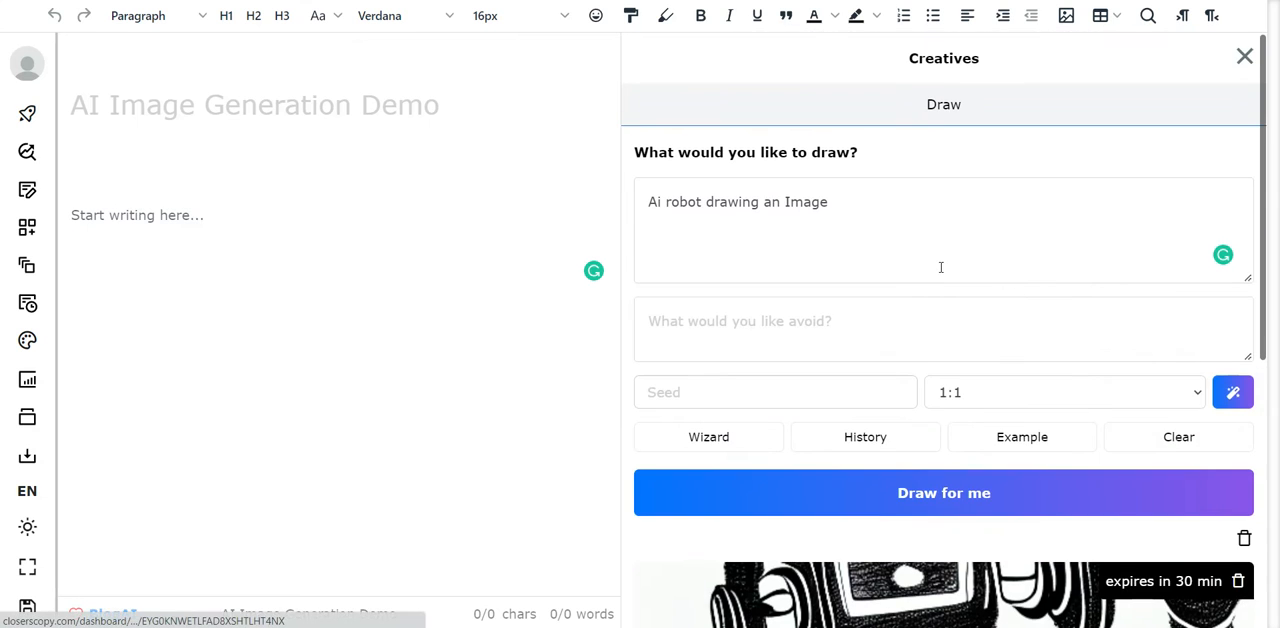
- Replace the drawing prompt with "Robot drawing" and try to generate an image from it
{"action": "left_click", "coordinate": [860, 208]}
{"action": "key", "text": "ctrl+a"}
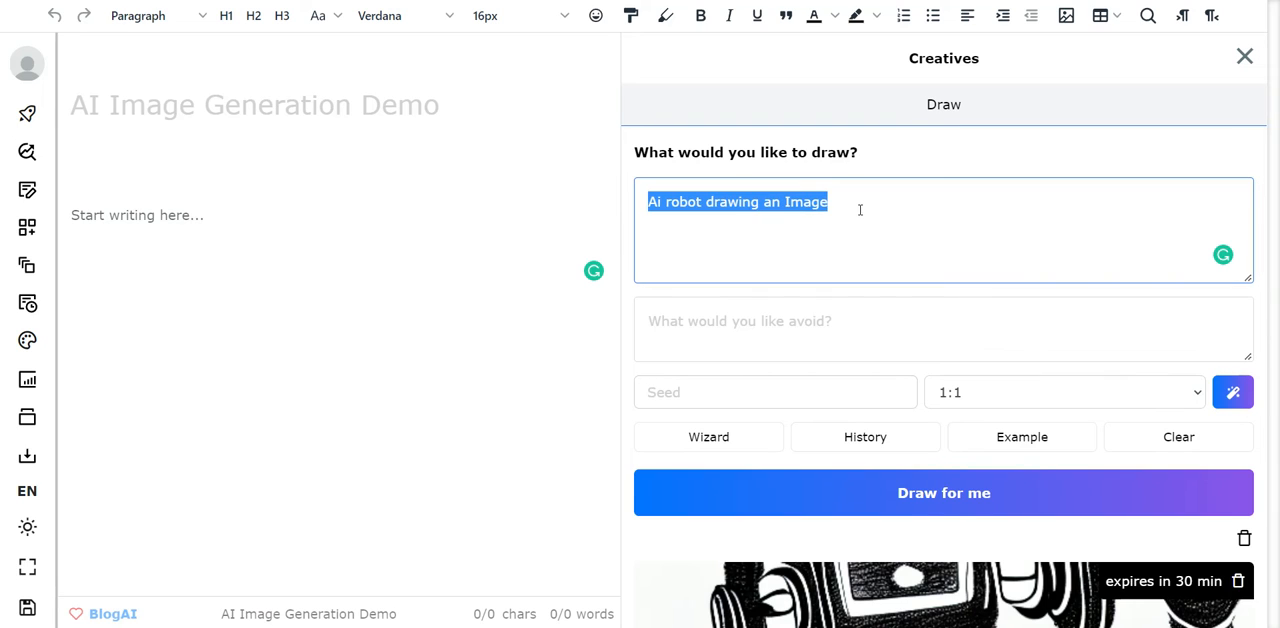
{"action": "type", "text": "Ro"}
{"action": "key", "text": "BackSpace"}
{"action": "type", "text": "o"}
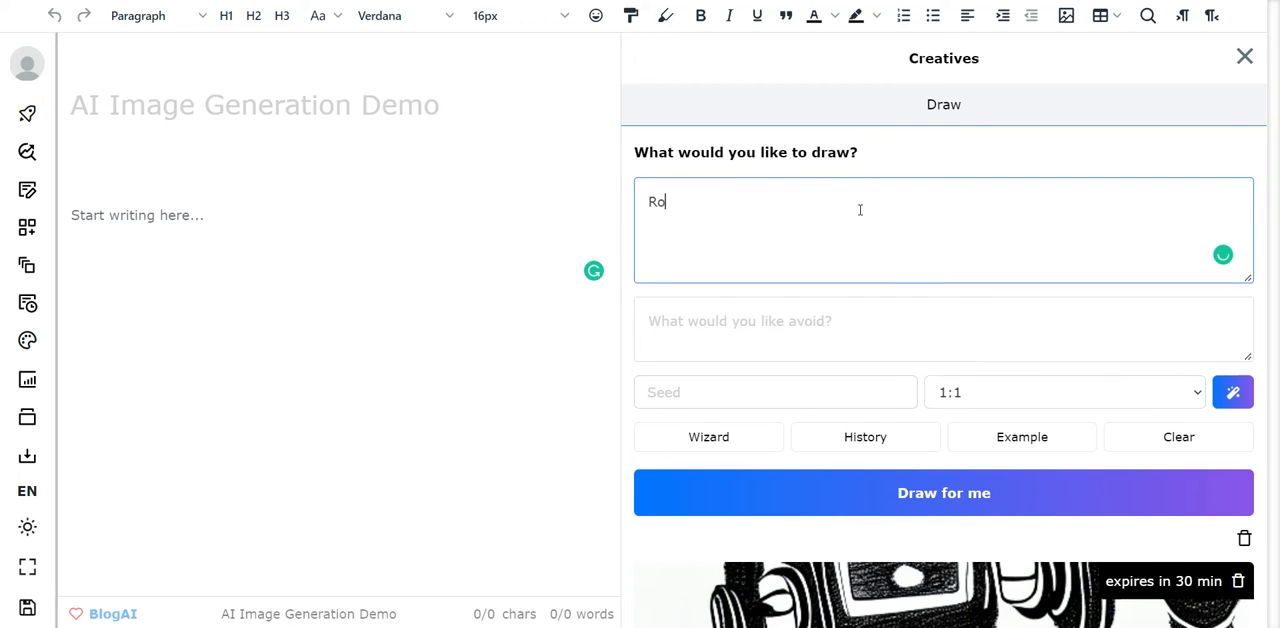
{"action": "type", "text": "bot drawing"}
{"action": "left_click", "coordinate": [947, 506]}
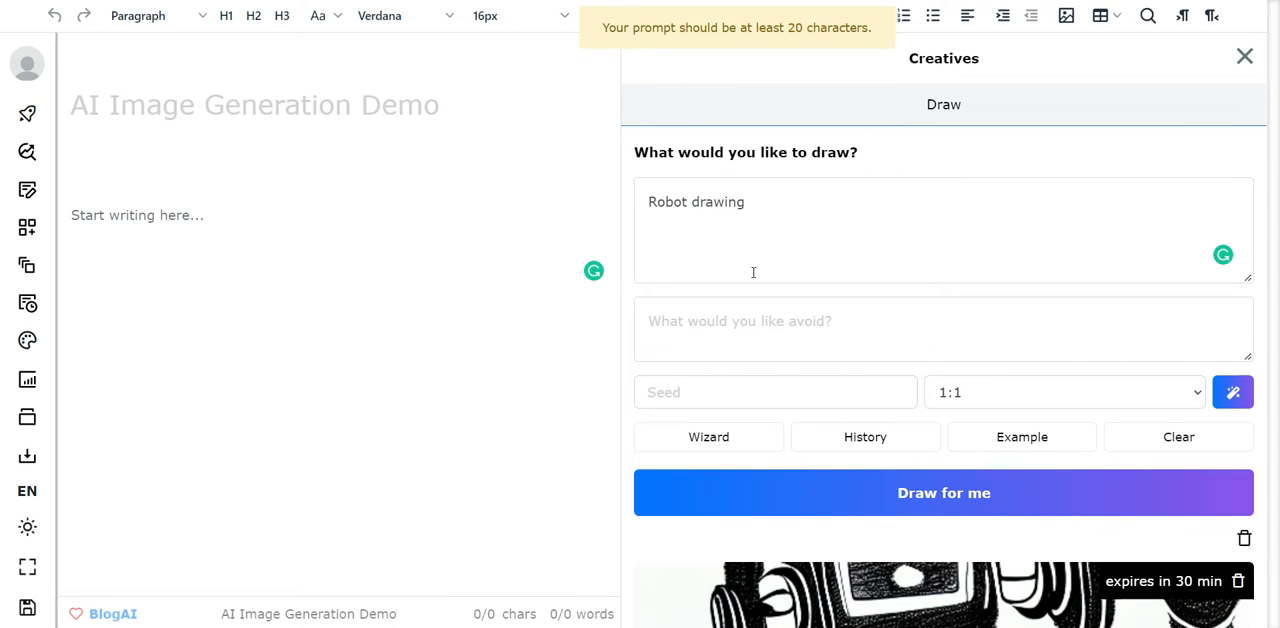
- Extend the prompt to "Robot drawing a picture" and generate a new image
{"action": "left_click", "coordinate": [776, 206]}
{"action": "type", "text": "a"}
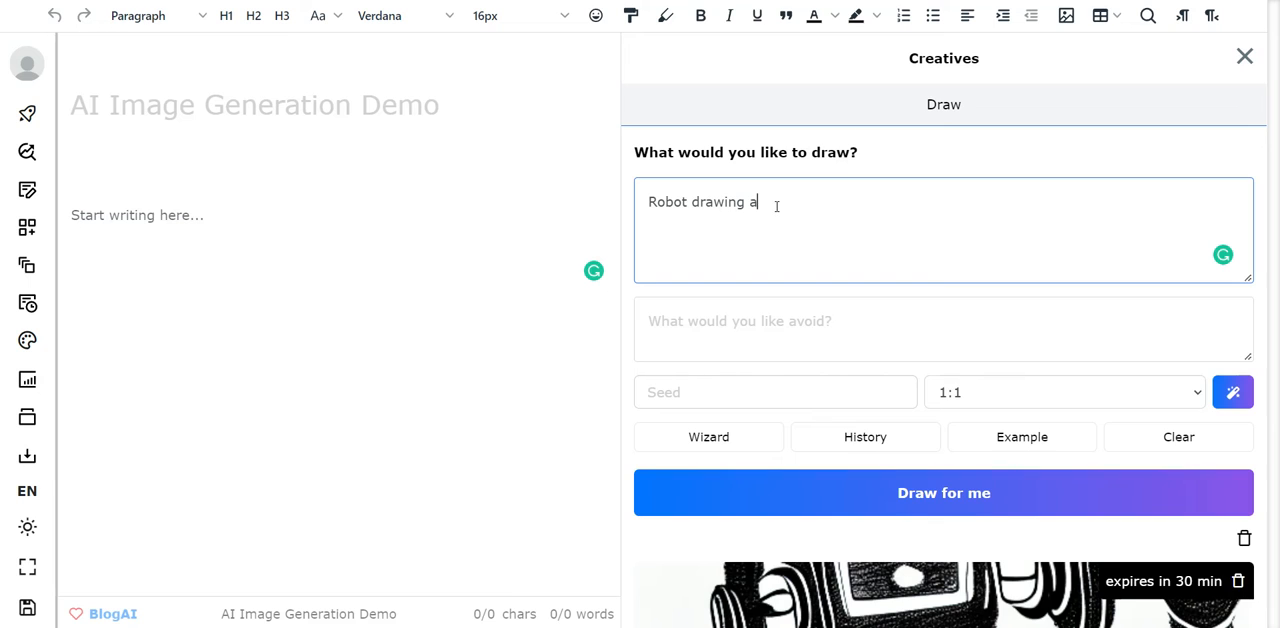
{"action": "type", "text": " picture"}
{"action": "left_click", "coordinate": [914, 491]}
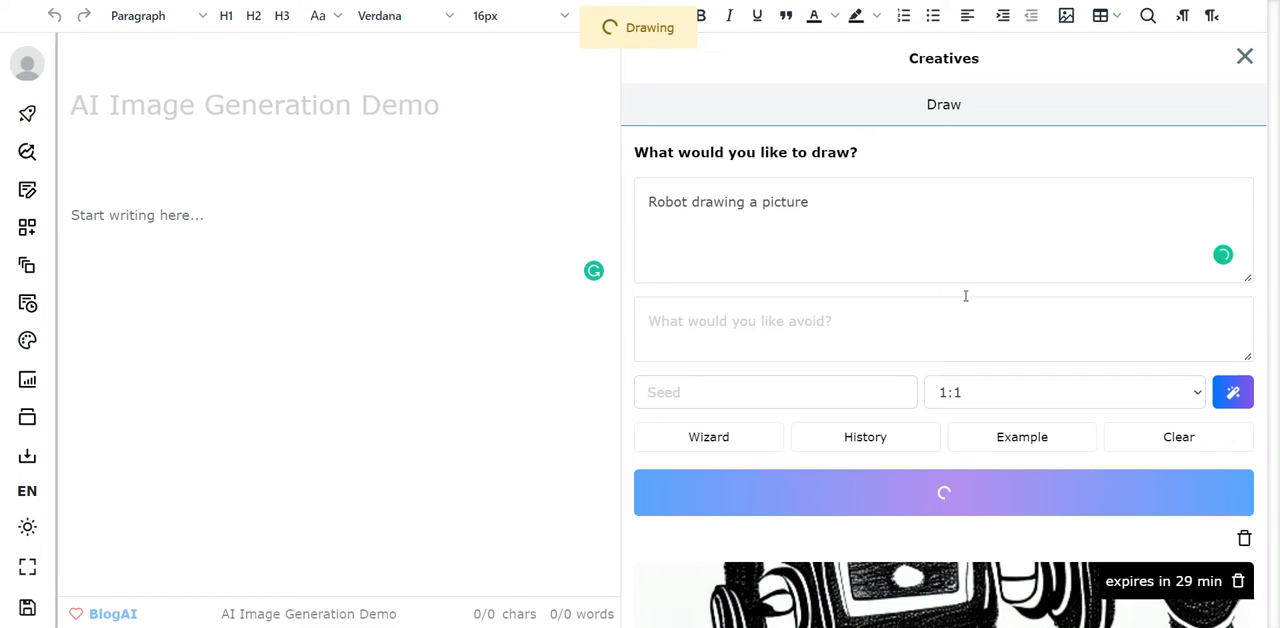
{"action": "scroll", "coordinate": [990, 297], "scroll_direction": "down", "scroll_amount": 5}
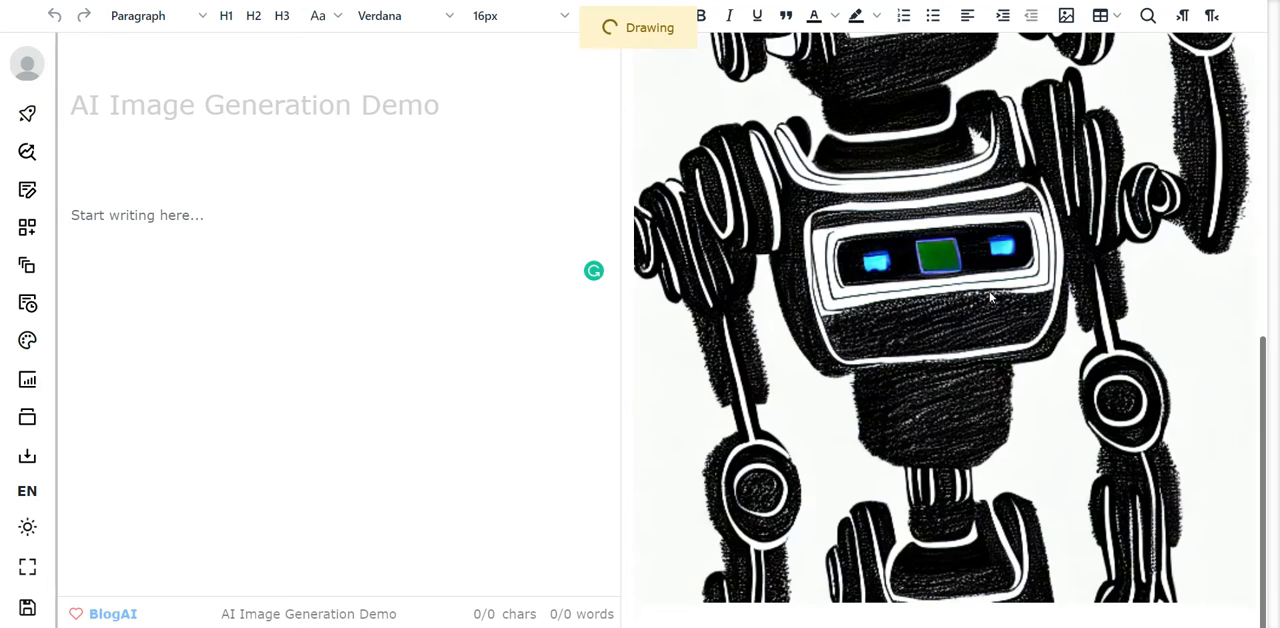
{"action": "scroll", "coordinate": [990, 297], "scroll_direction": "up", "scroll_amount": 5}
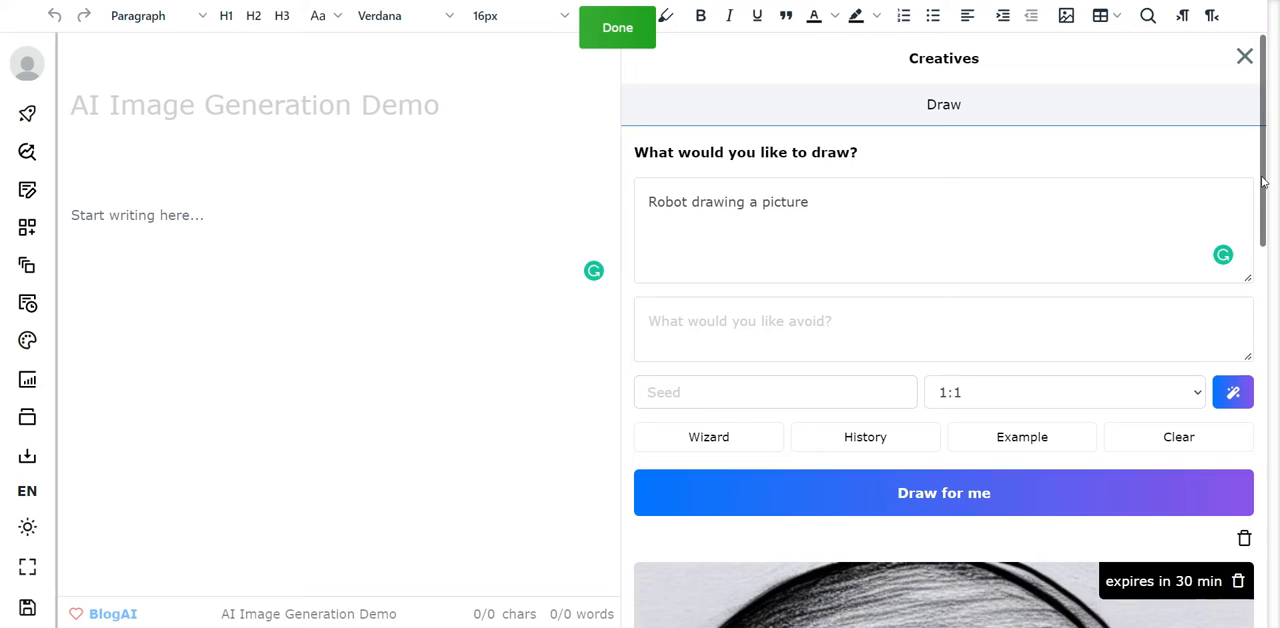
{"action": "mouse_move", "coordinate": [1265, 184]}
{"action": "left_mouse_down"}
{"action": "mouse_move", "coordinate": [1270, 442]}
{"action": "mouse_move", "coordinate": [1277, 180]}
{"action": "mouse_move", "coordinate": [1277, 220]}
{"action": "mouse_move", "coordinate": [1269, 202]}
{"action": "left_mouse_up"}
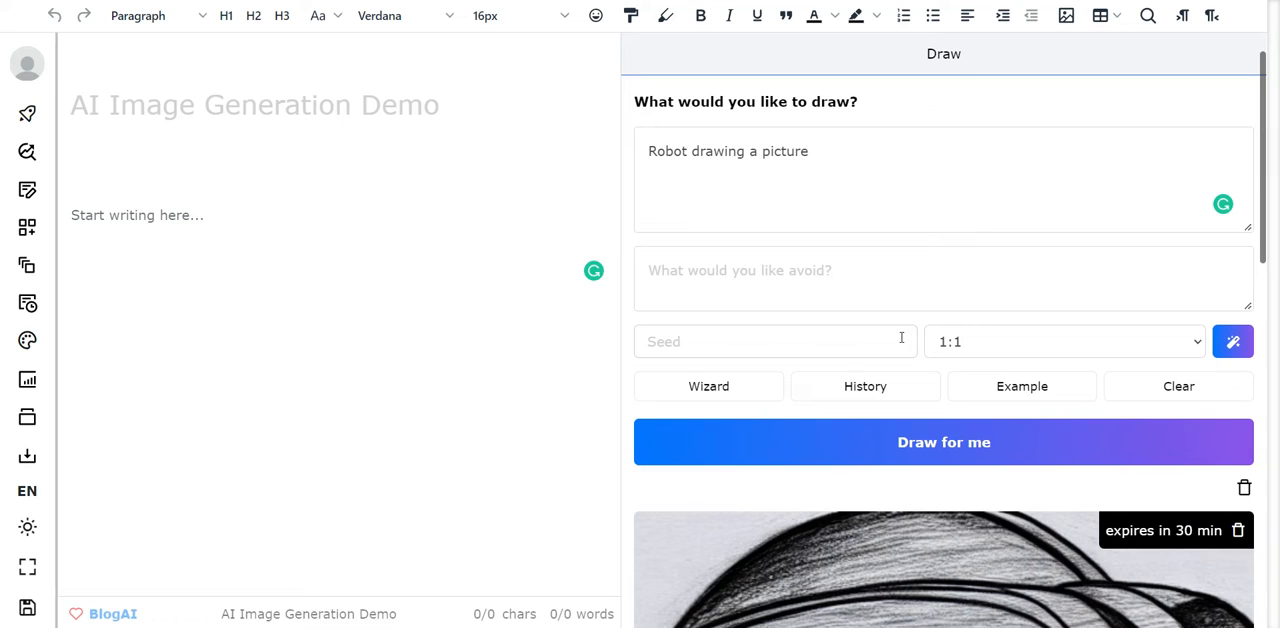
- Start the prompt Wizard and enter "Robot" as the subject
{"action": "left_click", "coordinate": [727, 398]}
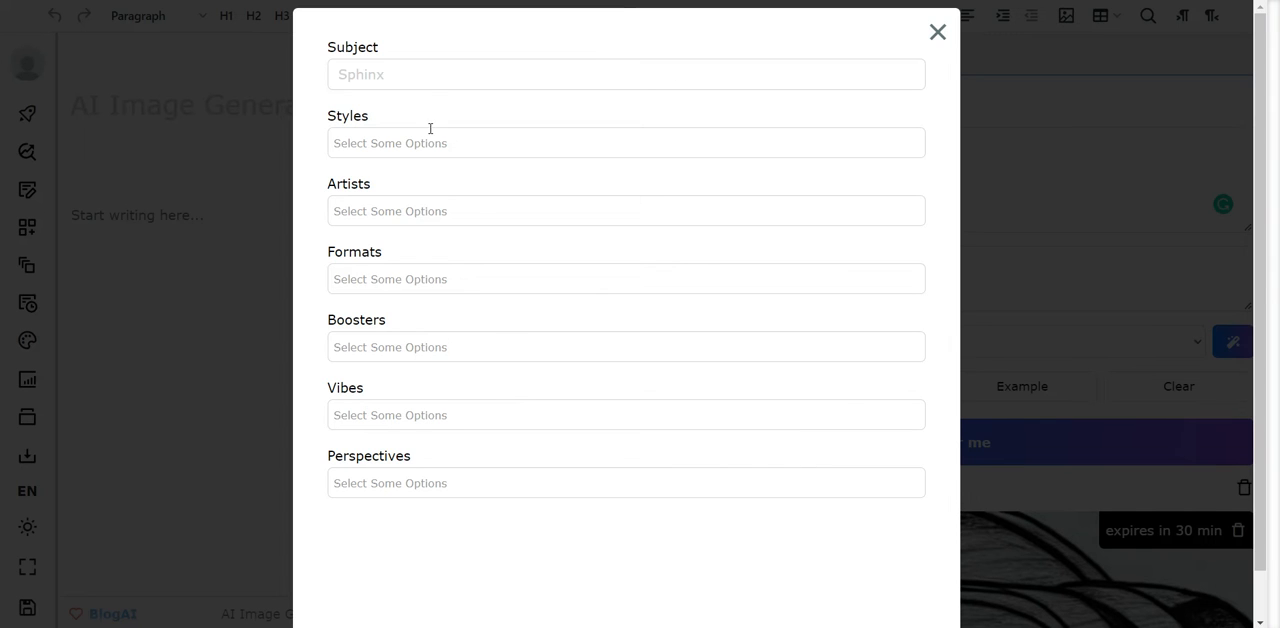
{"action": "left_click", "coordinate": [430, 70]}
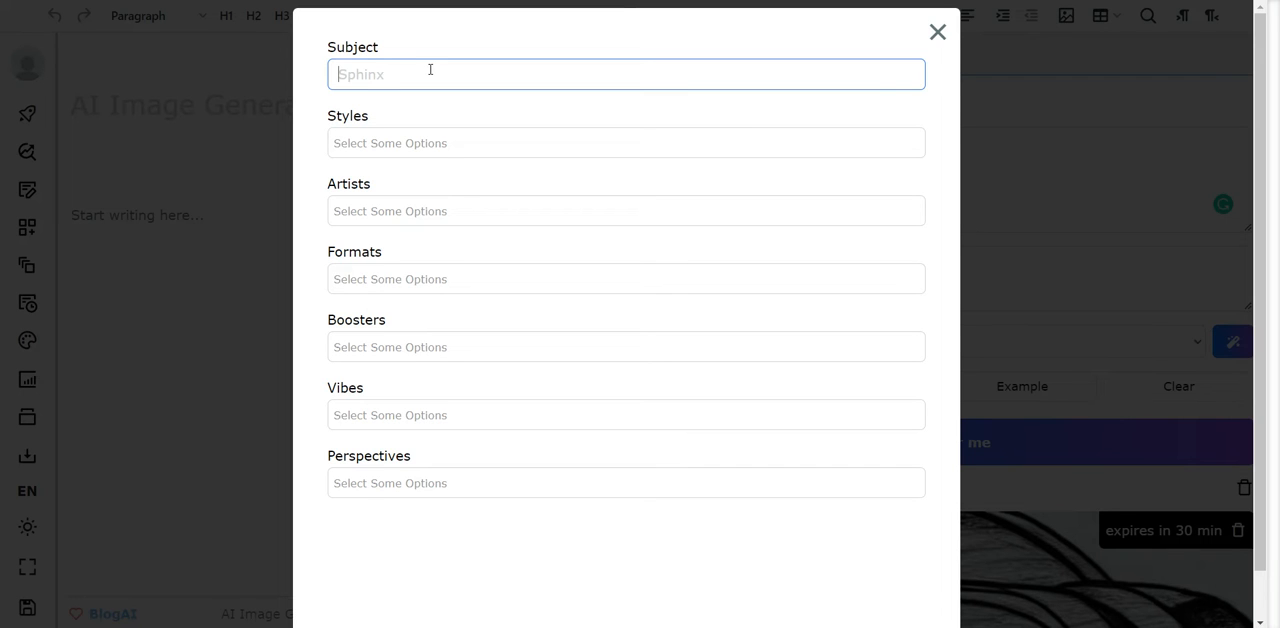
{"action": "type", "text": "Robot"}
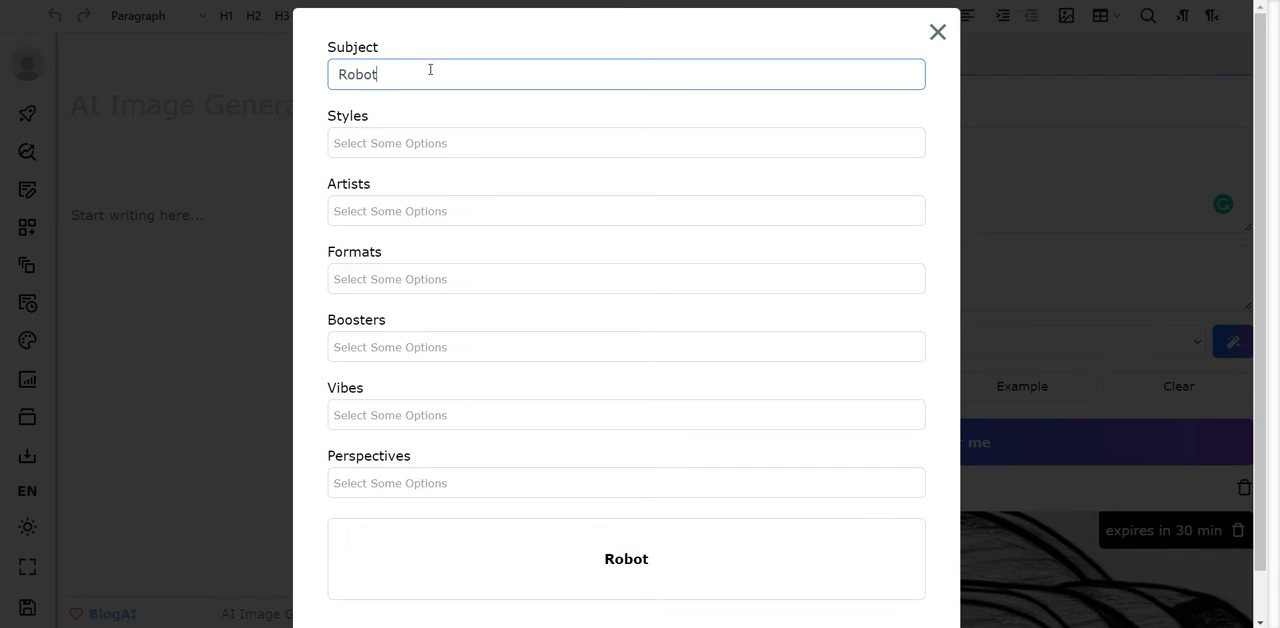
- Set the wizard's style to post-apocalyptic and its artist to toshi yoshid
{"action": "key", "text": "Tab"}
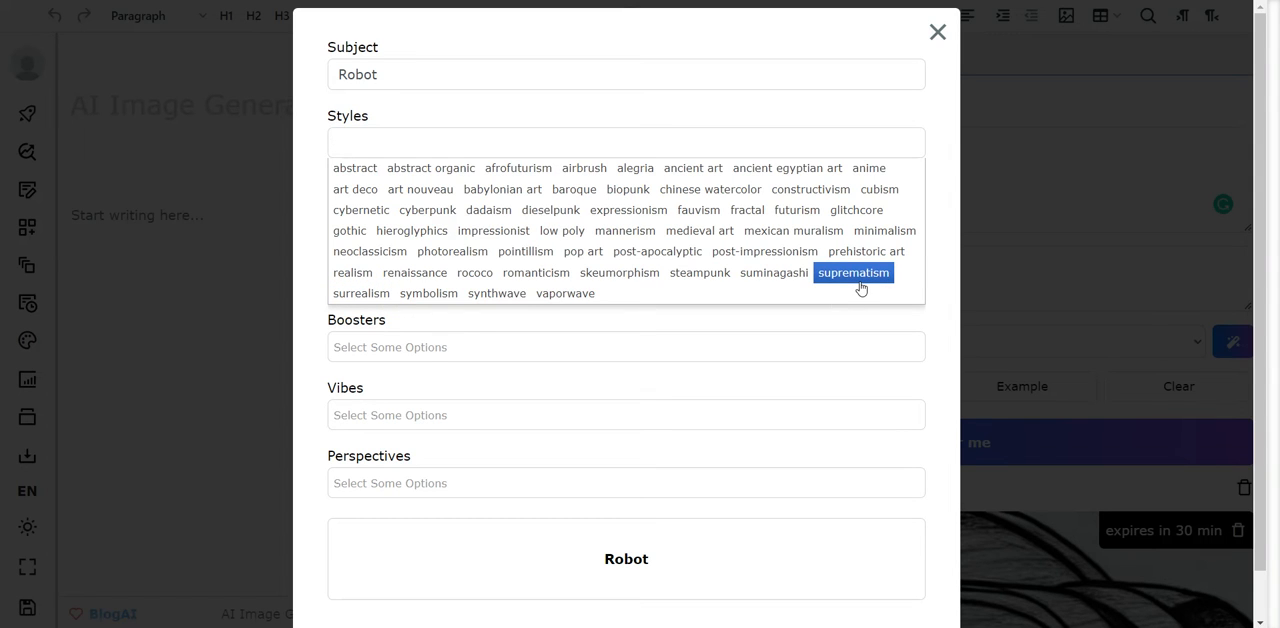
{"action": "left_click", "coordinate": [670, 262]}
{"action": "left_click", "coordinate": [424, 212]}
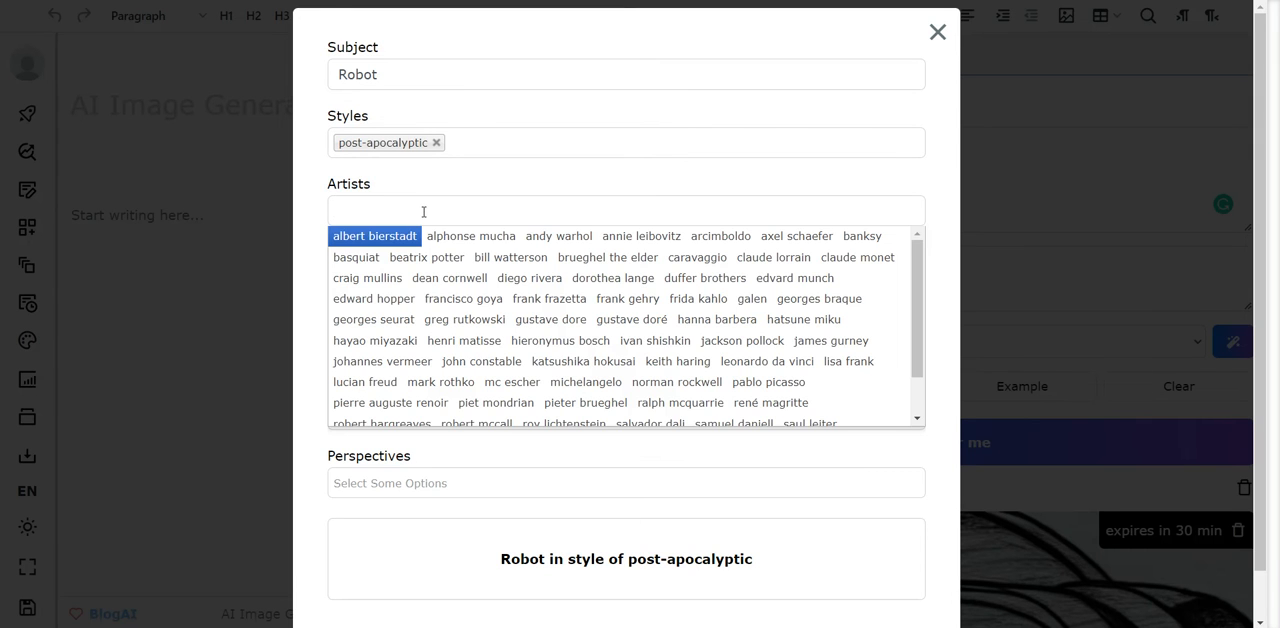
{"action": "scroll", "coordinate": [808, 416], "scroll_direction": "down", "scroll_amount": 2}
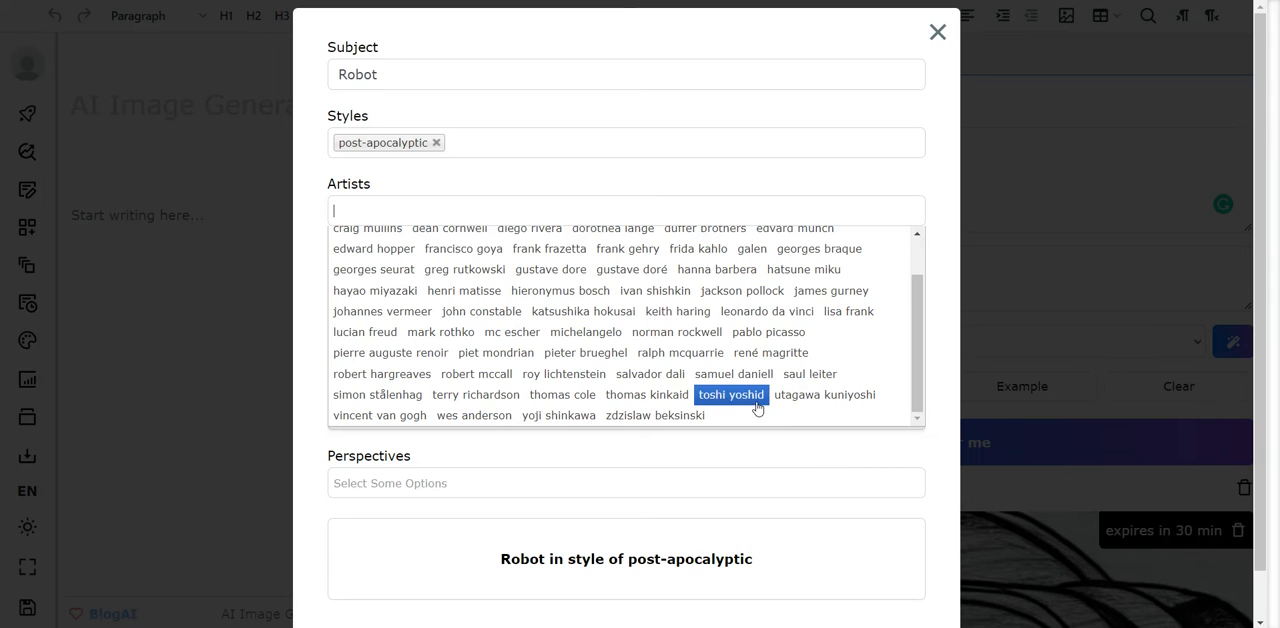
{"action": "left_click", "coordinate": [757, 402]}
- Set the wizard's format to comic book art after browsing the available formats
{"action": "left_click", "coordinate": [425, 280]}
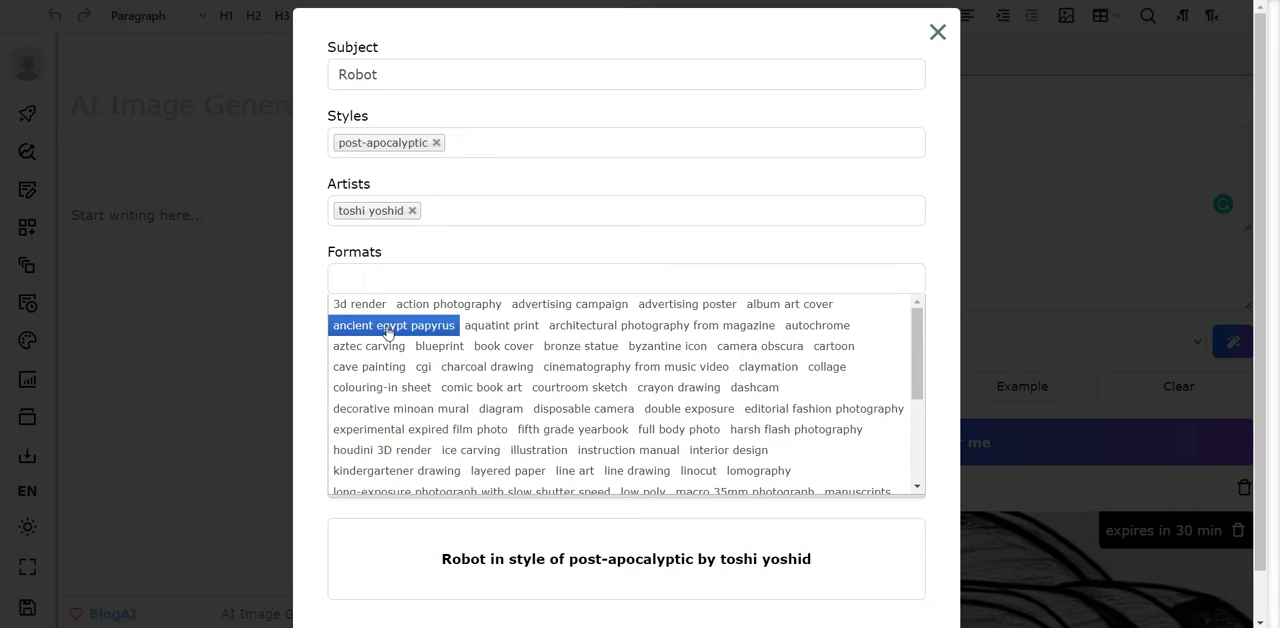
{"action": "scroll", "coordinate": [455, 370], "scroll_direction": "down", "scroll_amount": 2}
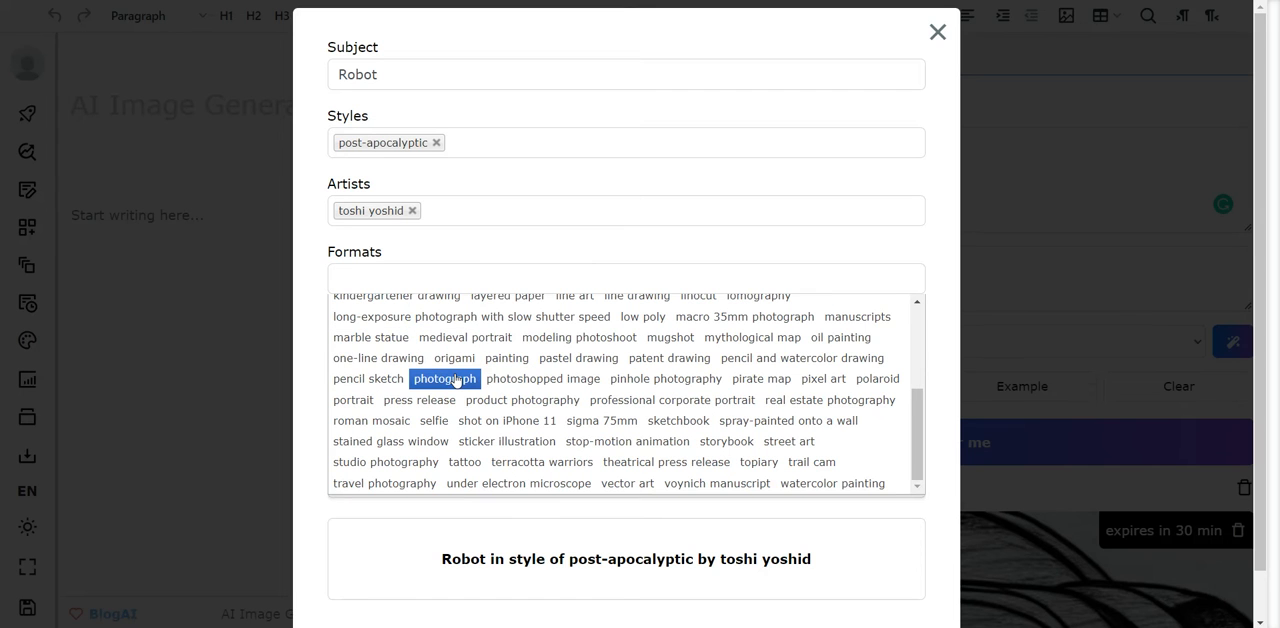
{"action": "scroll", "coordinate": [455, 380], "scroll_direction": "up", "scroll_amount": 2}
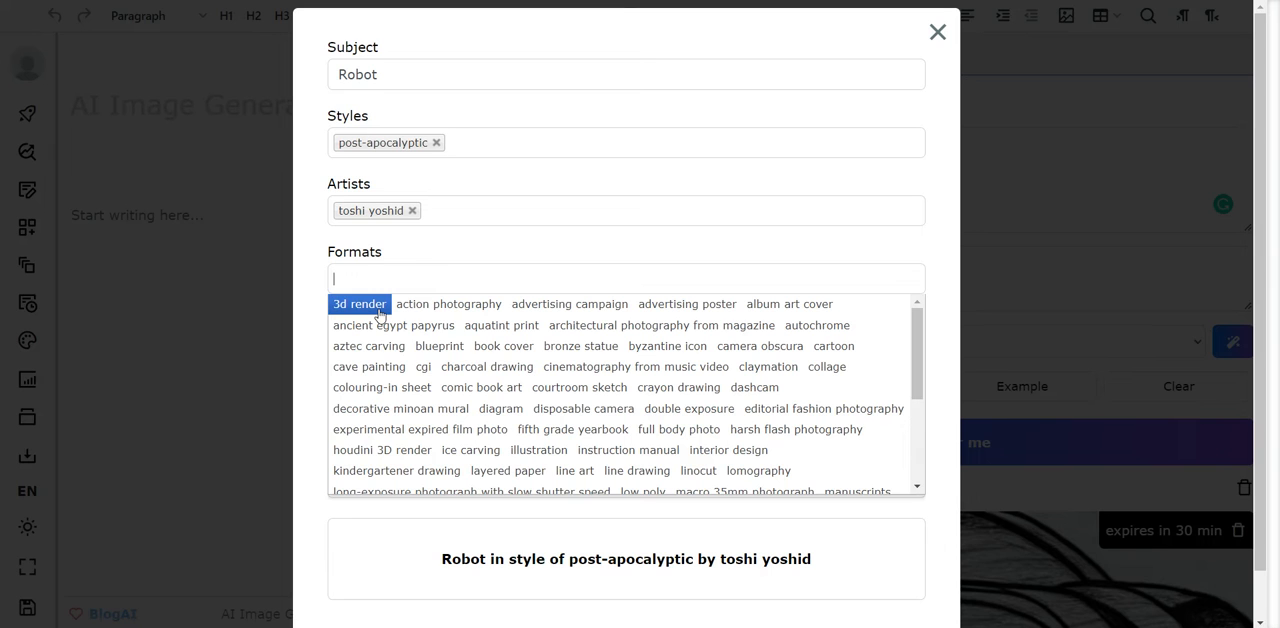
{"action": "left_click", "coordinate": [484, 390]}
- Add the #wow booster to the wizard prompt
{"action": "left_click", "coordinate": [414, 348]}
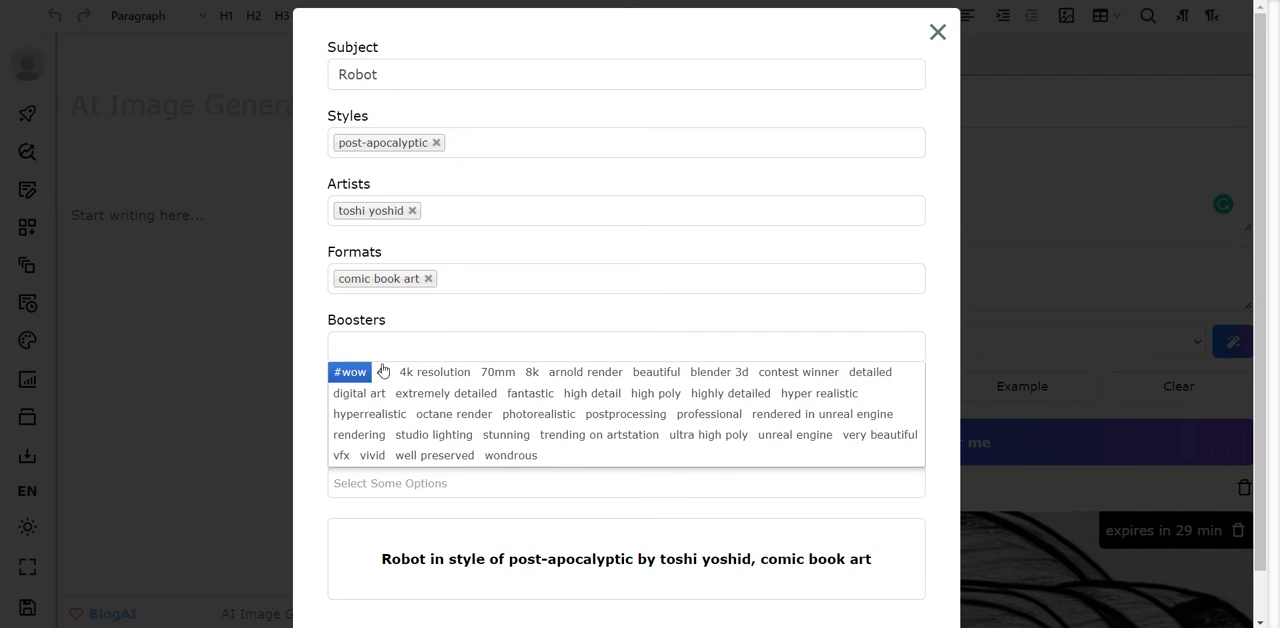
{"action": "left_click", "coordinate": [480, 279]}
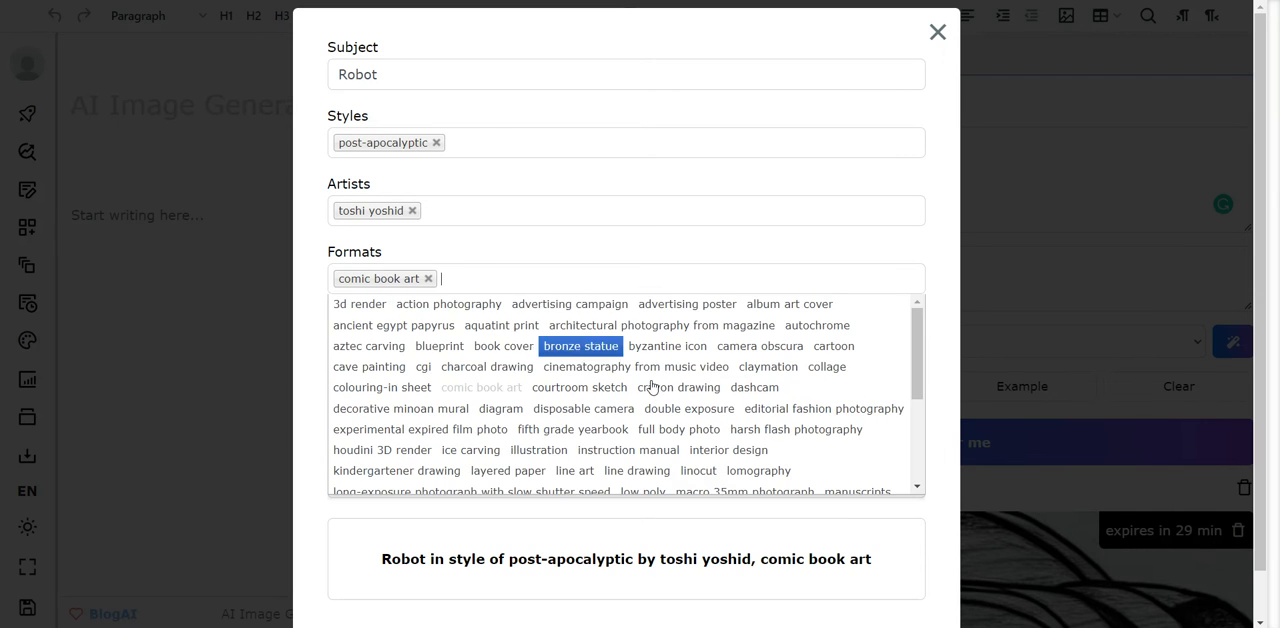
{"action": "left_click", "coordinate": [935, 489]}
{"action": "left_click", "coordinate": [478, 346]}
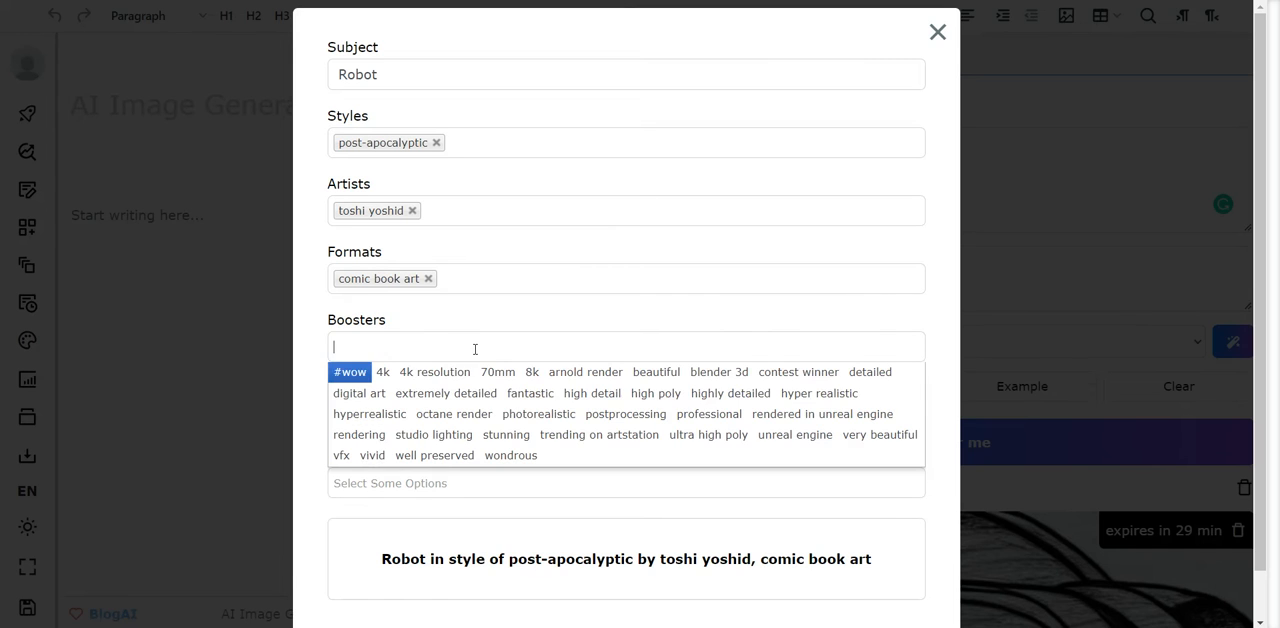
{"action": "left_click", "coordinate": [352, 372]}
- Set the wizard's vibe to retrofuturistic and its perspective to full shot
{"action": "left_click", "coordinate": [415, 415]}
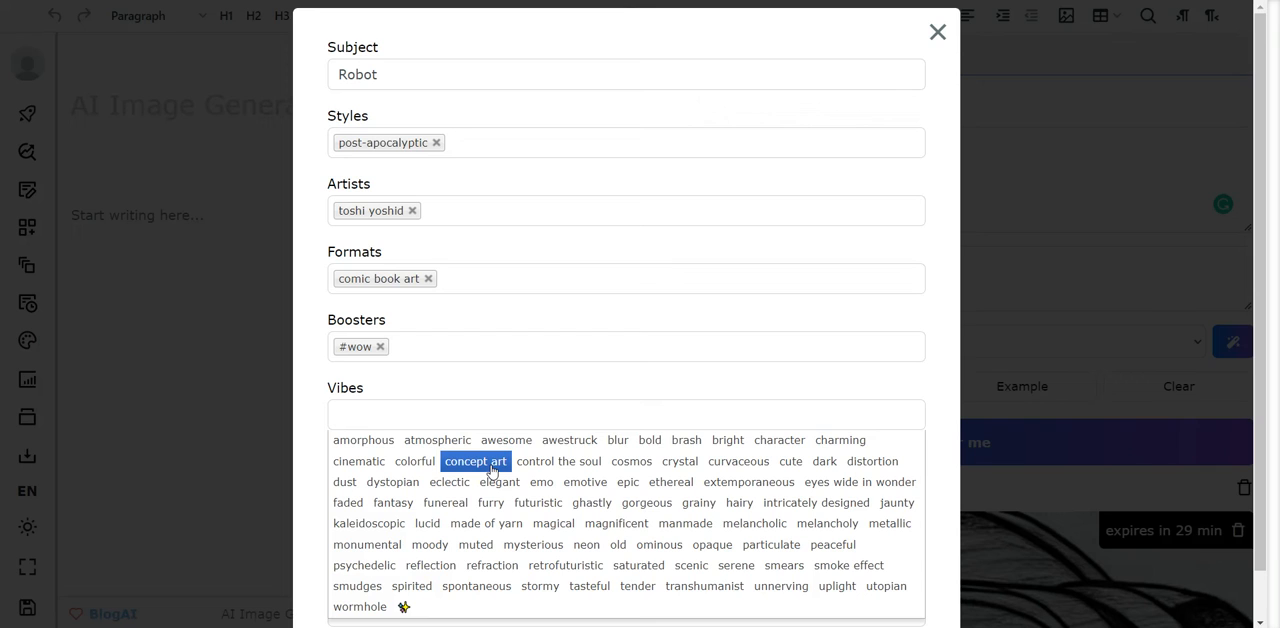
{"action": "left_click", "coordinate": [597, 574]}
{"action": "left_click", "coordinate": [446, 483]}
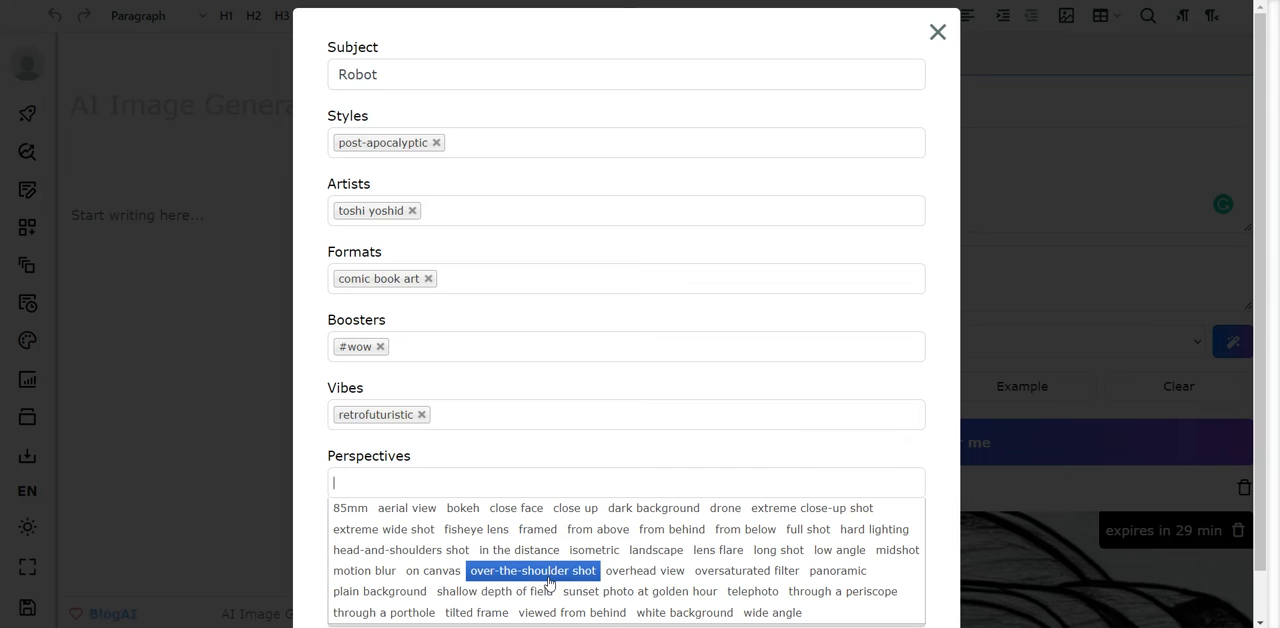
{"action": "left_click", "coordinate": [808, 529]}
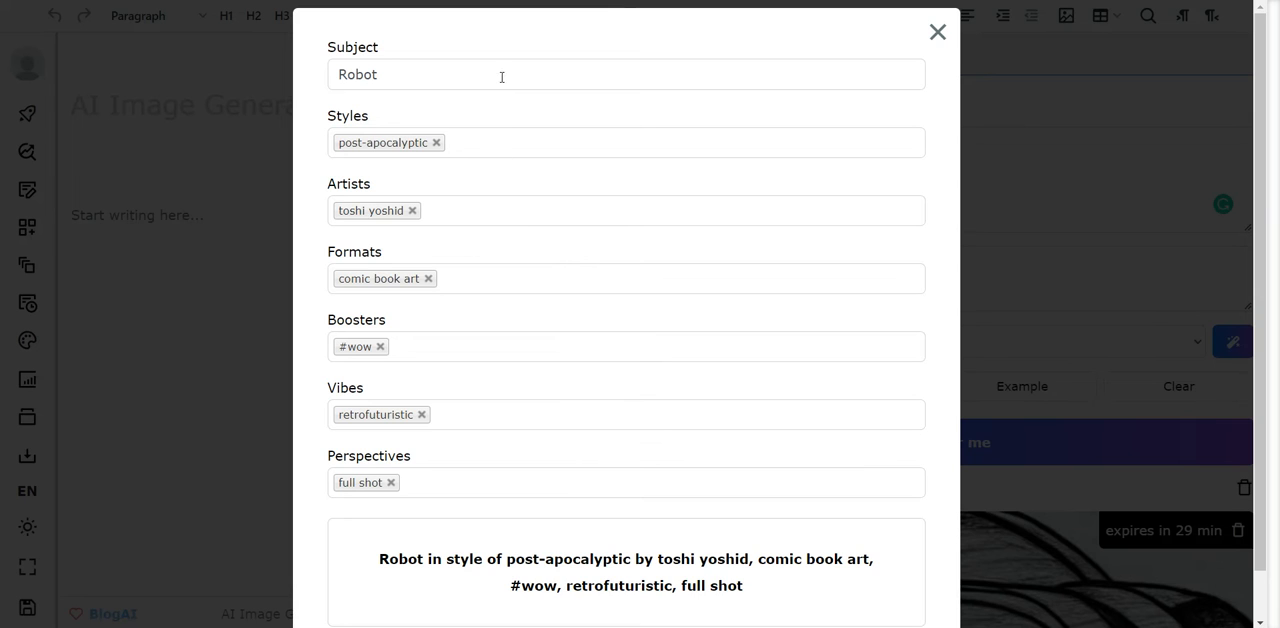
- Use the prompt assembled by the wizard and generate an image from it
{"action": "scroll", "coordinate": [684, 478], "scroll_direction": "down", "scroll_amount": 1}
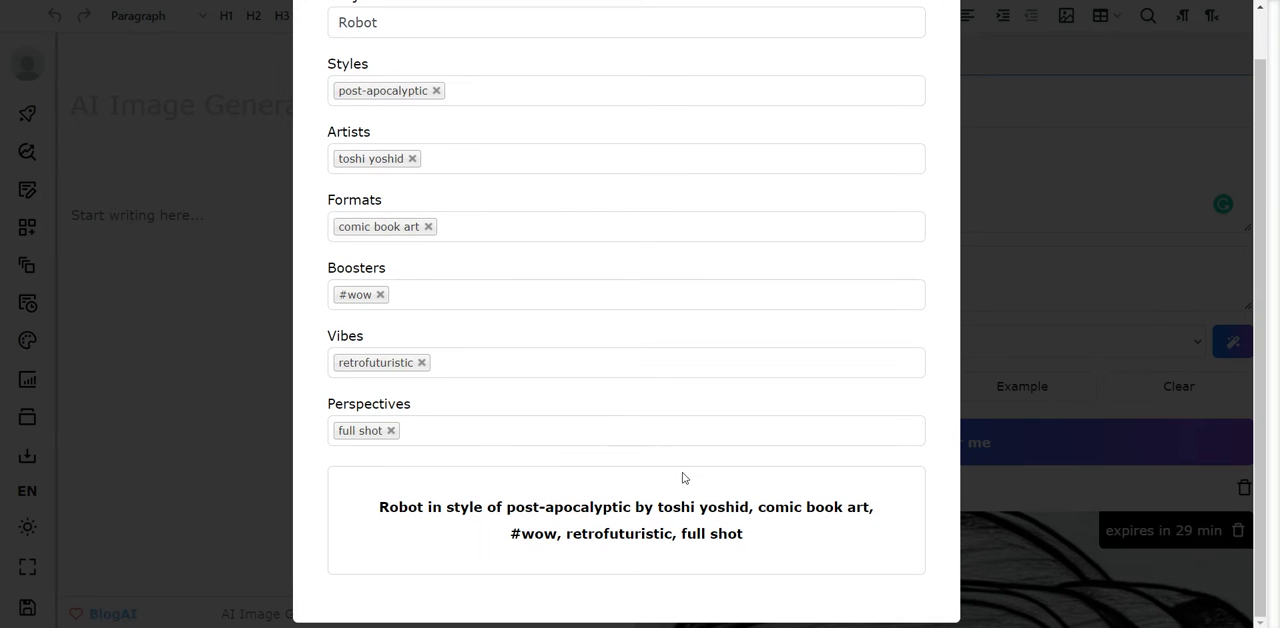
{"action": "scroll", "coordinate": [808, 508], "scroll_direction": "up", "scroll_amount": 1}
{"action": "scroll", "coordinate": [810, 510], "scroll_direction": "down", "scroll_amount": 1}
{"action": "left_click", "coordinate": [620, 535]}
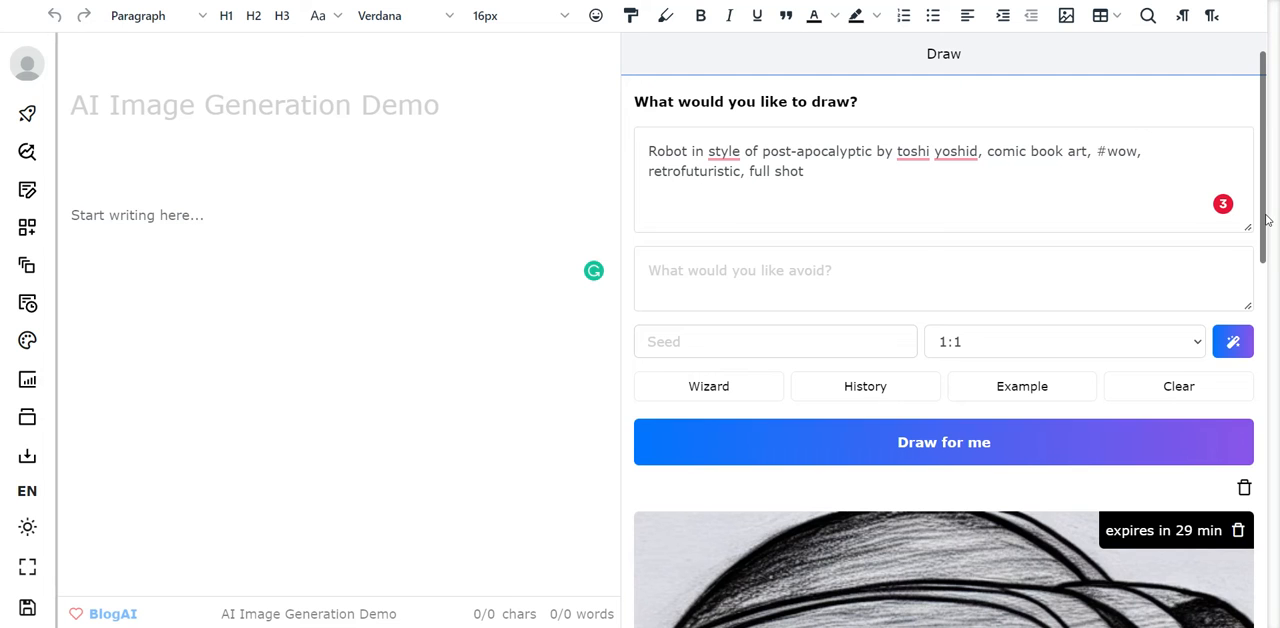
{"action": "mouse_move", "coordinate": [1267, 219]}
{"action": "left_mouse_down"}
{"action": "mouse_move", "coordinate": [1245, 587]}
{"action": "mouse_move", "coordinate": [1277, 151]}
{"action": "left_mouse_up"}
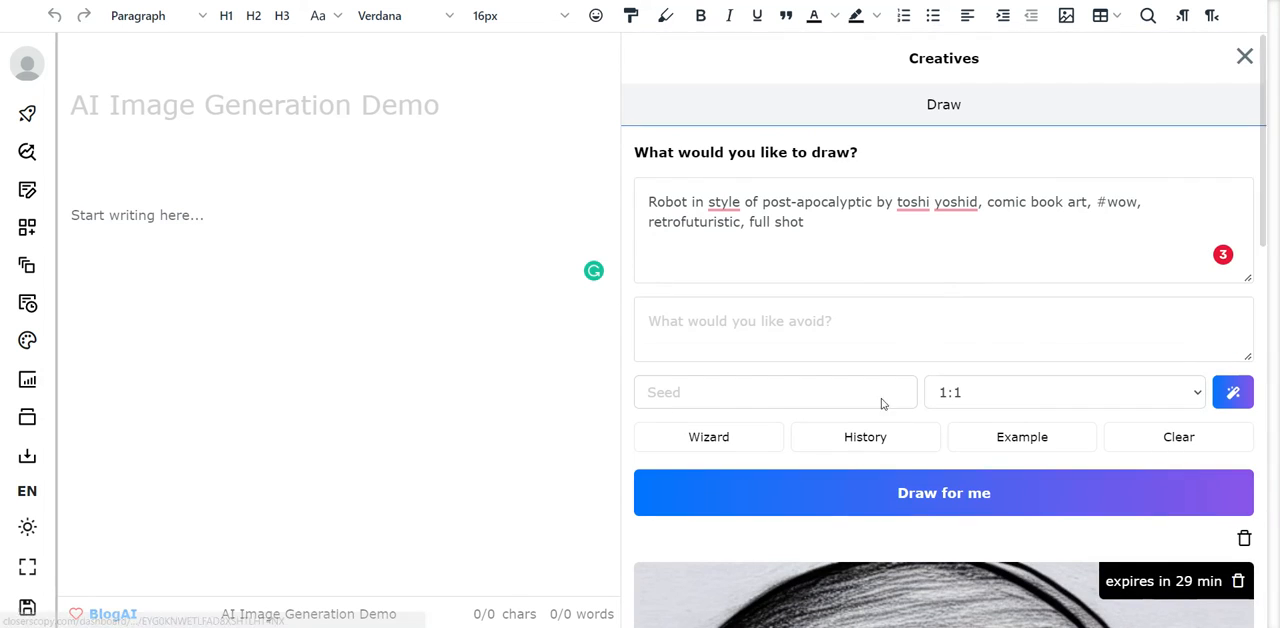
{"action": "left_click", "coordinate": [1091, 501]}
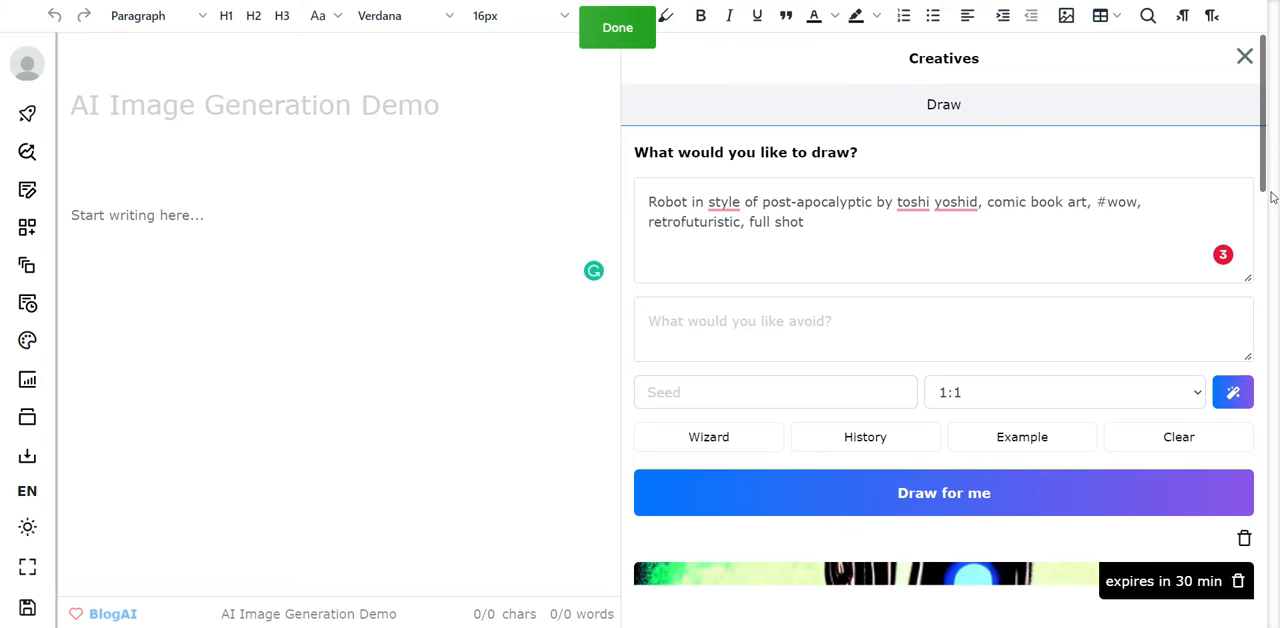
- Examine the newly generated robot image and compare it with the earlier drawing beneath it
{"action": "scroll", "coordinate": [1274, 166], "scroll_direction": "down", "scroll_amount": 1}
{"action": "scroll", "coordinate": [1274, 166], "scroll_direction": "down", "scroll_amount": 4}
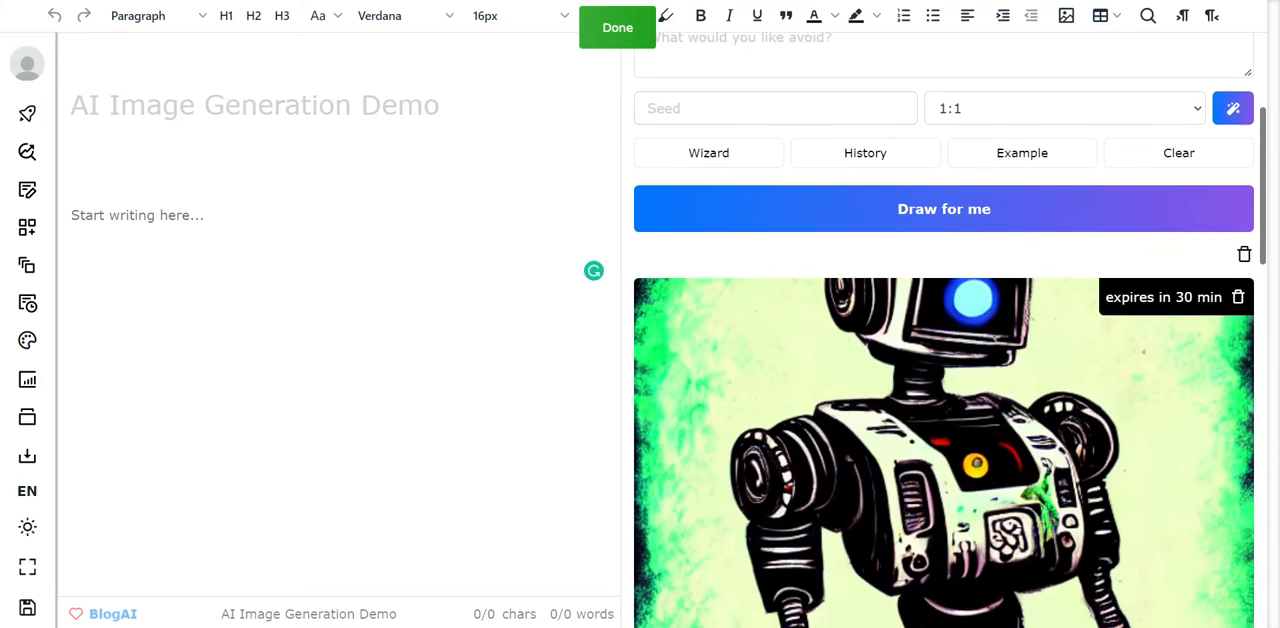
{"action": "scroll", "coordinate": [944, 330], "scroll_direction": "down", "scroll_amount": 3}
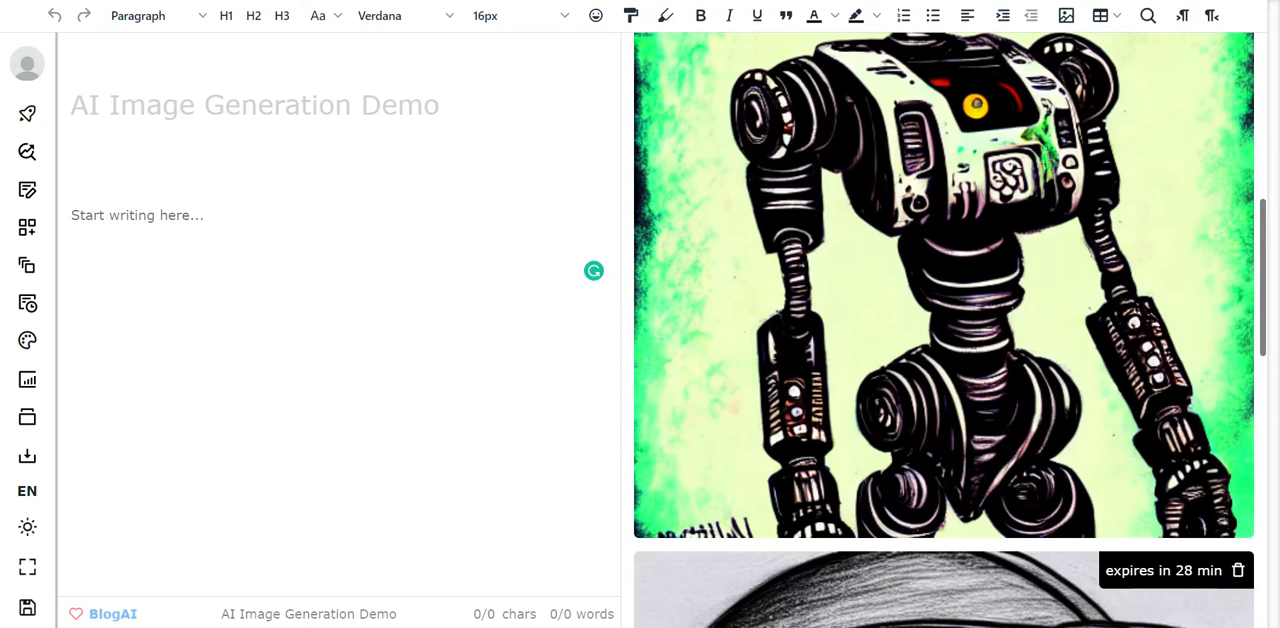
{"action": "scroll", "coordinate": [944, 330], "scroll_direction": "up", "scroll_amount": 2}
{"action": "scroll", "coordinate": [1274, 452], "scroll_direction": "down", "scroll_amount": 7}
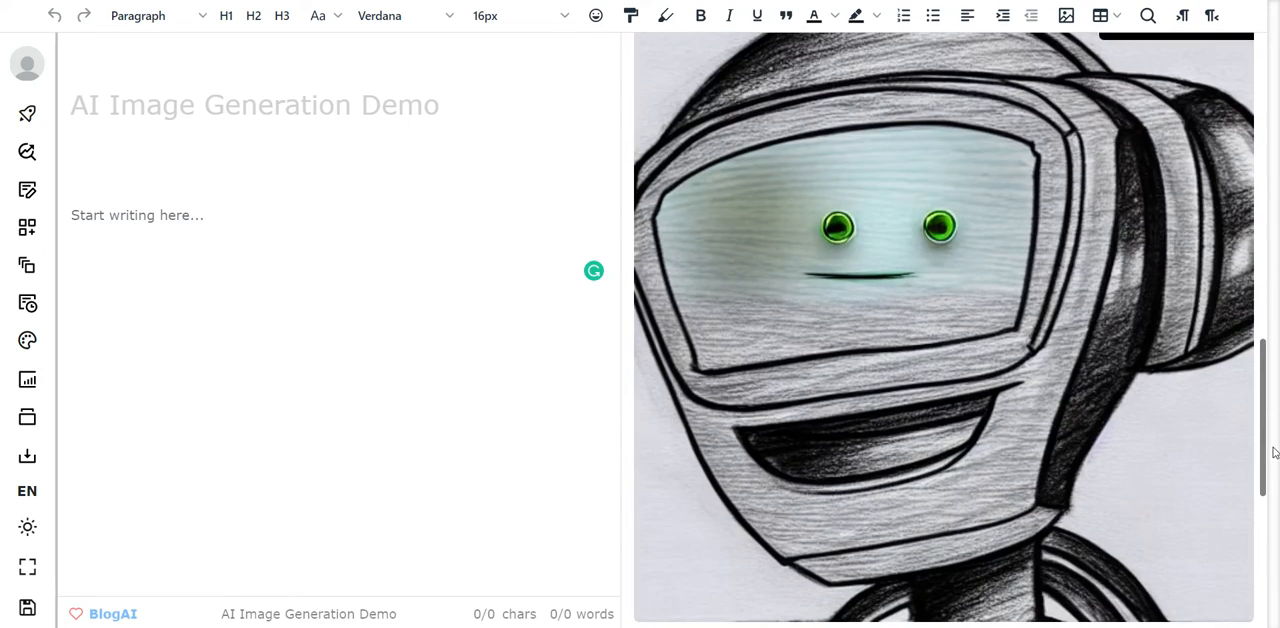
{"action": "mouse_move", "coordinate": [1274, 452]}
{"action": "left_mouse_down"}
{"action": "mouse_move", "coordinate": [1261, 569]}
{"action": "mouse_move", "coordinate": [1261, 259]}
{"action": "left_mouse_up"}
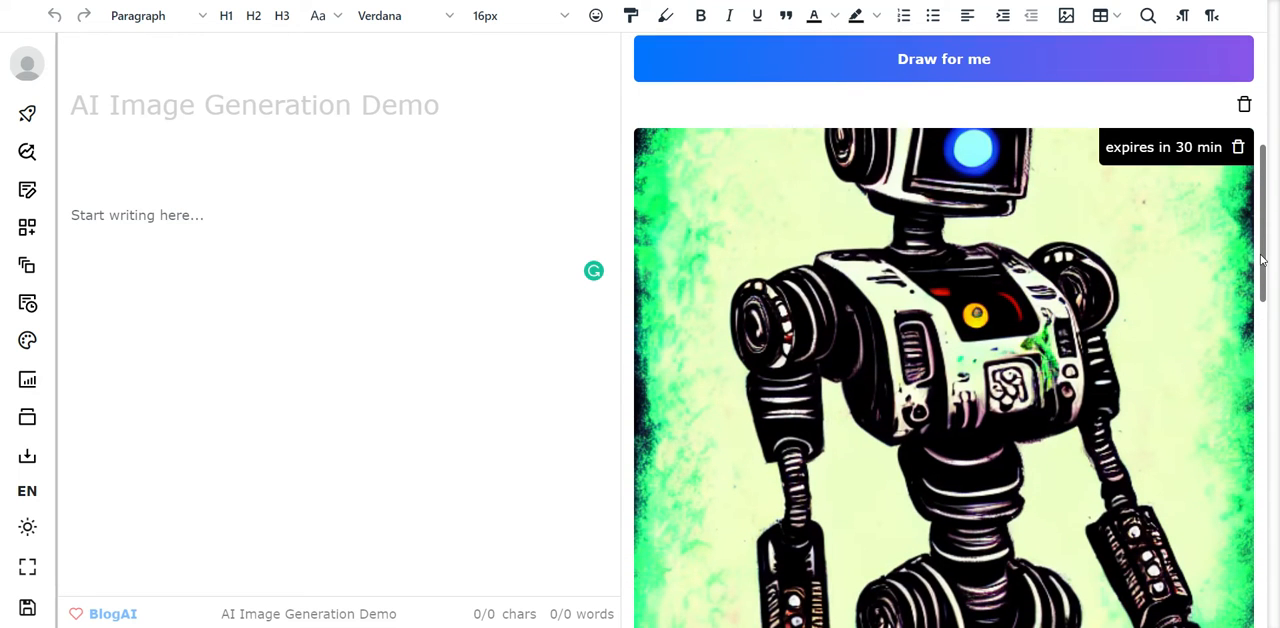
{"action": "mouse_move", "coordinate": [1261, 259]}
{"action": "left_mouse_down"}
{"action": "mouse_move", "coordinate": [1264, 307]}
{"action": "mouse_move", "coordinate": [1267, 147]}
{"action": "left_mouse_up"}
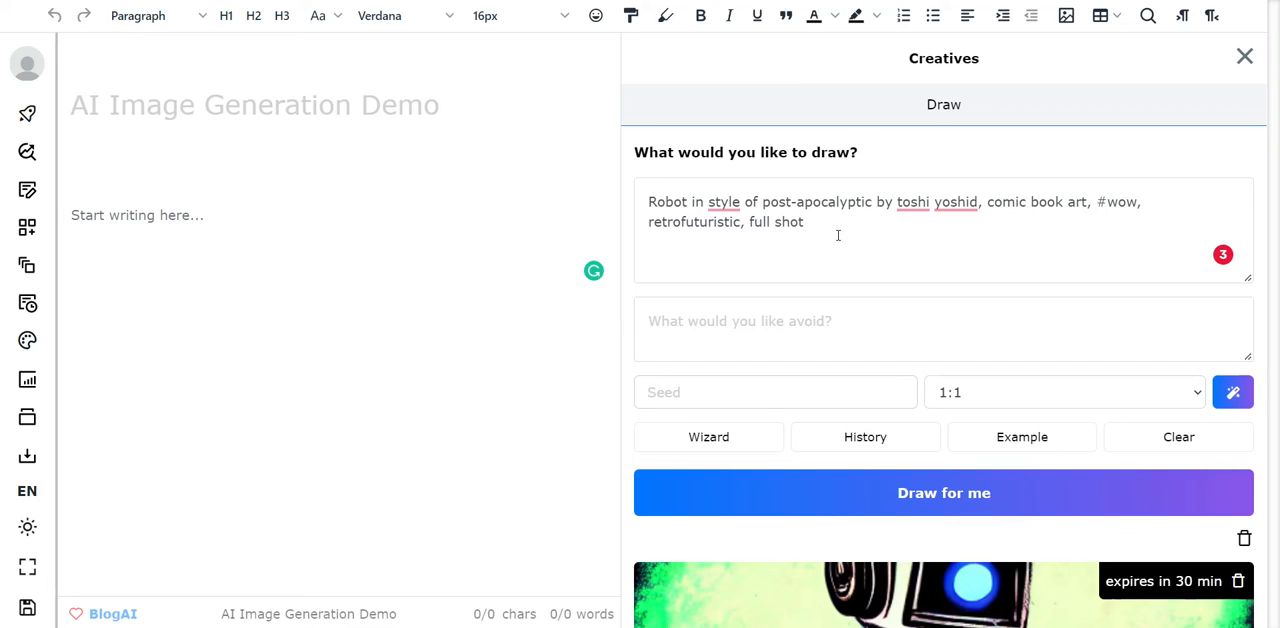
- Remove "comic book art," from the drawing prompt and generate a new image
{"action": "left_click_drag", "start_coordinate": [988, 204], "coordinate": [1090, 197]}
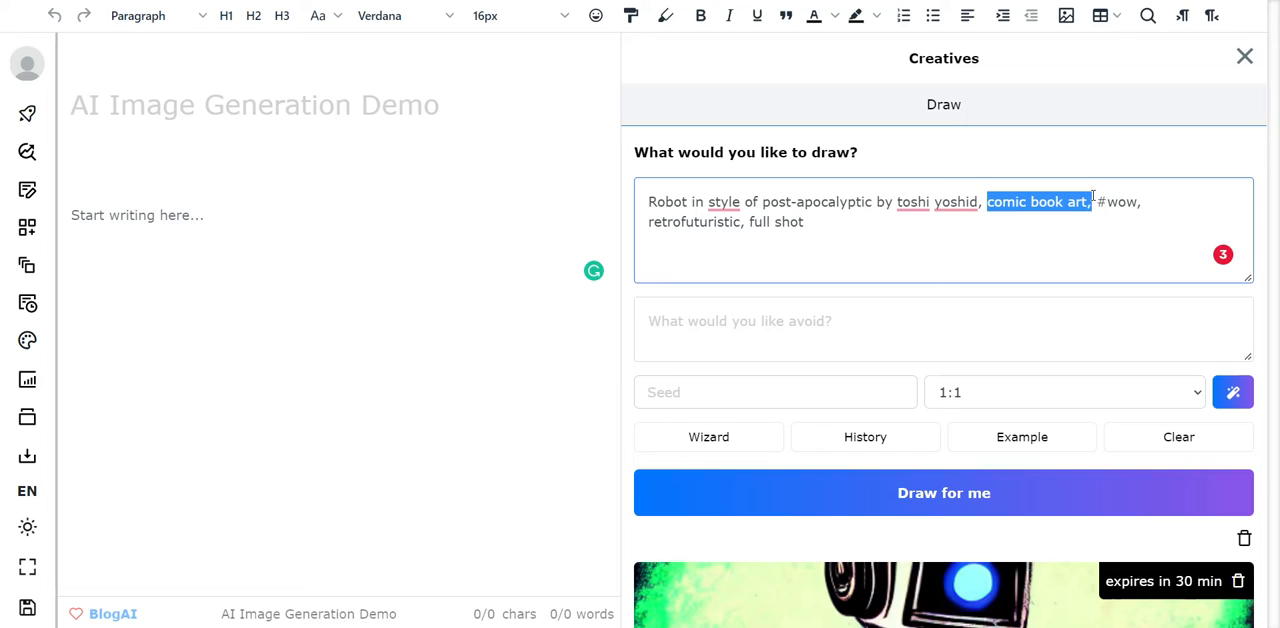
{"action": "key", "text": "BackSpace"}
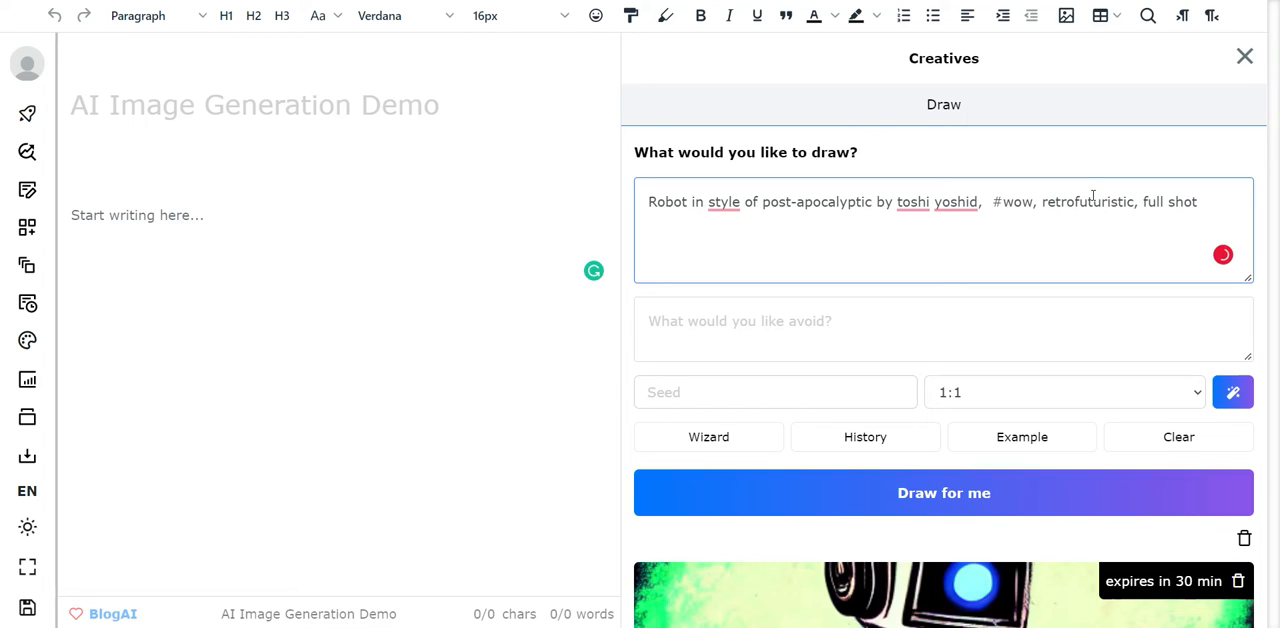
{"action": "key", "text": "Delete"}
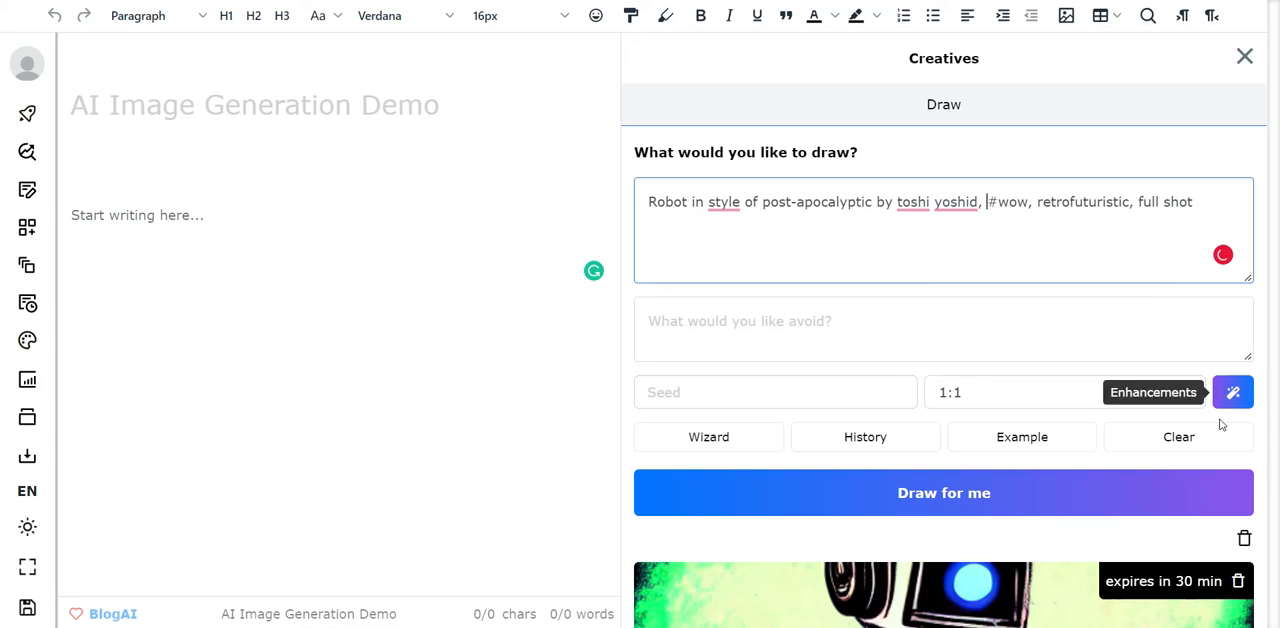
{"action": "left_click", "coordinate": [1073, 505]}
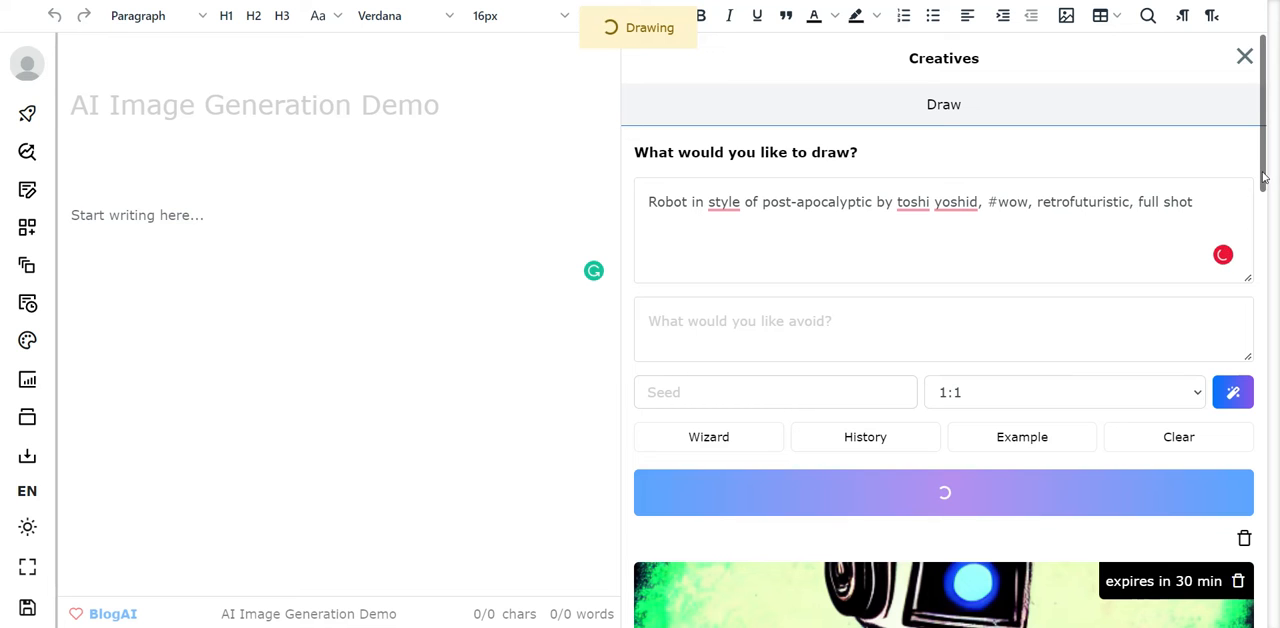
{"action": "mouse_move", "coordinate": [1268, 180]}
{"action": "left_mouse_down"}
{"action": "mouse_move", "coordinate": [1271, 360]}
{"action": "mouse_move", "coordinate": [1270, 172]}
{"action": "left_mouse_up"}
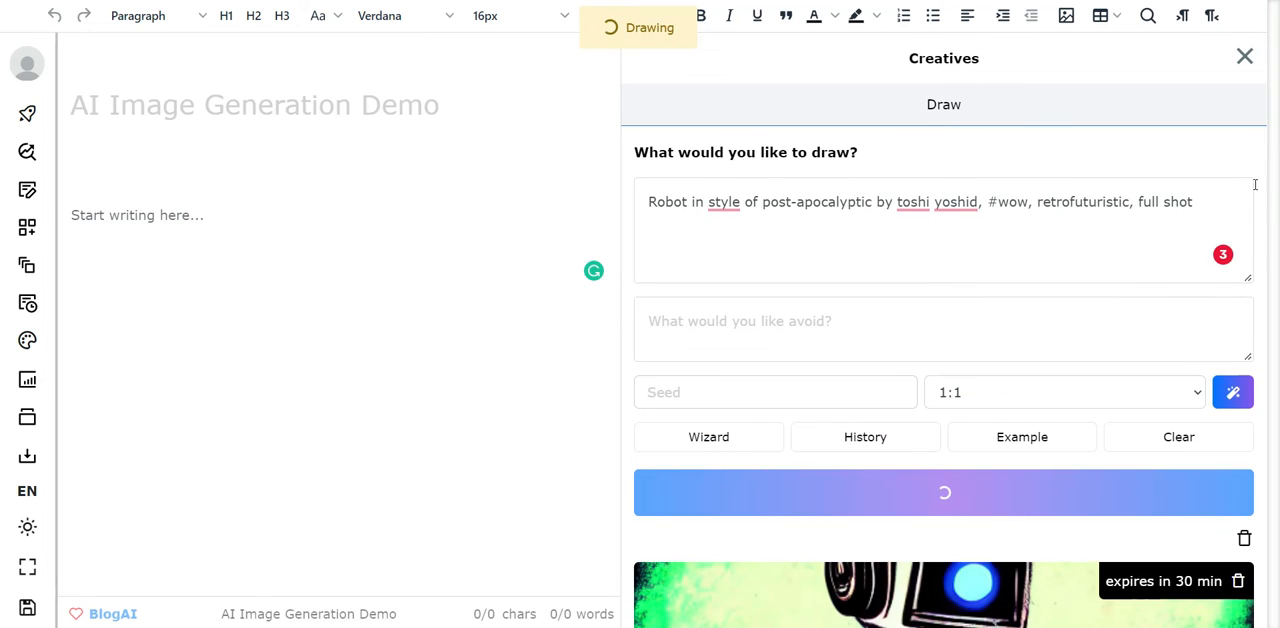
- Examine the robot image generated without the comic book format alongside its prompt
{"action": "left_click_drag", "start_coordinate": [1267, 178], "coordinate": [1267, 279]}
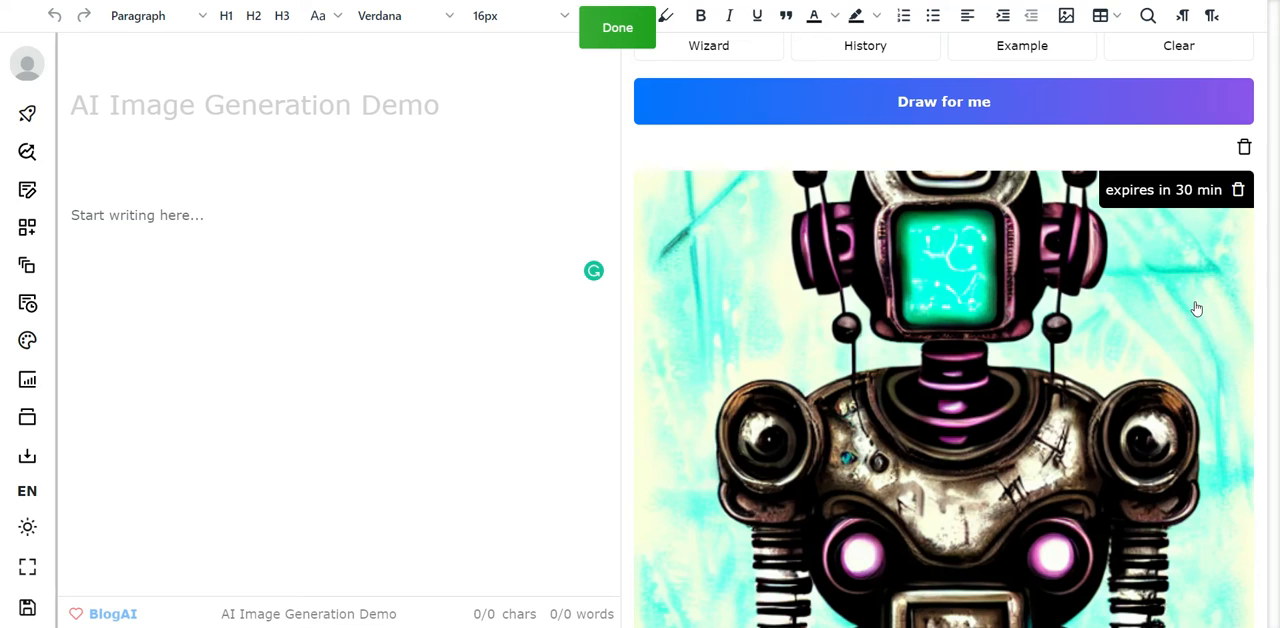
{"action": "mouse_move", "coordinate": [1264, 161]}
{"action": "left_mouse_down"}
{"action": "mouse_move", "coordinate": [1266, 320]}
{"action": "mouse_move", "coordinate": [1272, 104]}
{"action": "left_mouse_up"}
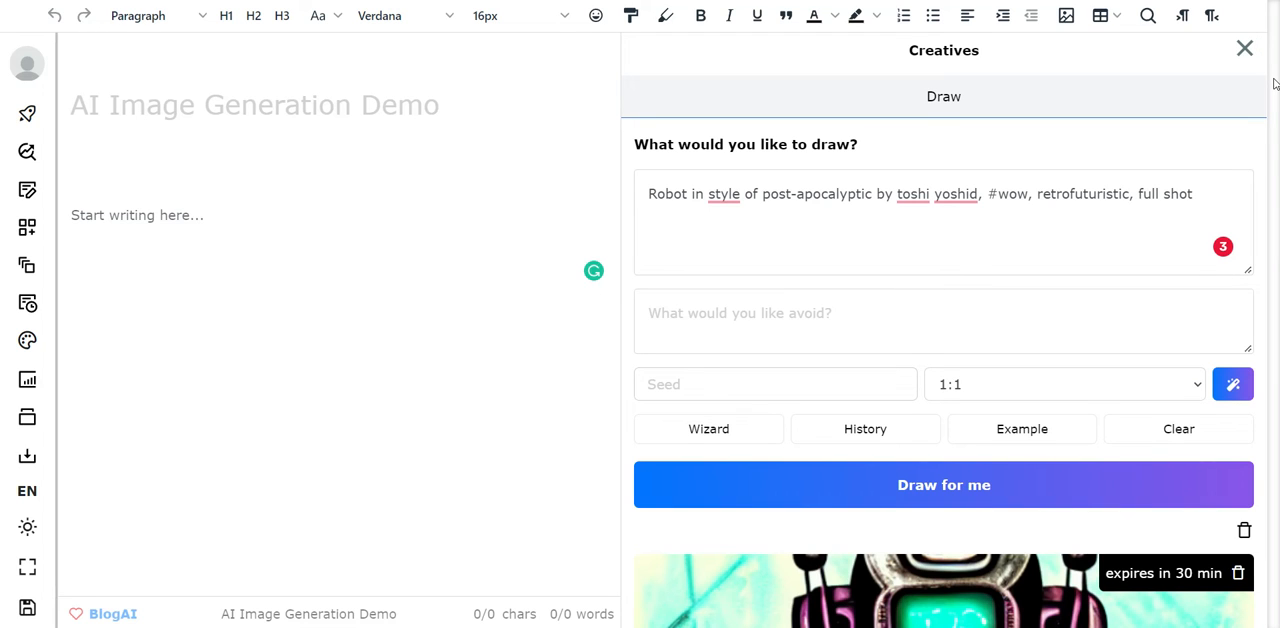
{"action": "scroll", "coordinate": [1274, 84], "scroll_direction": "up", "scroll_amount": 1}
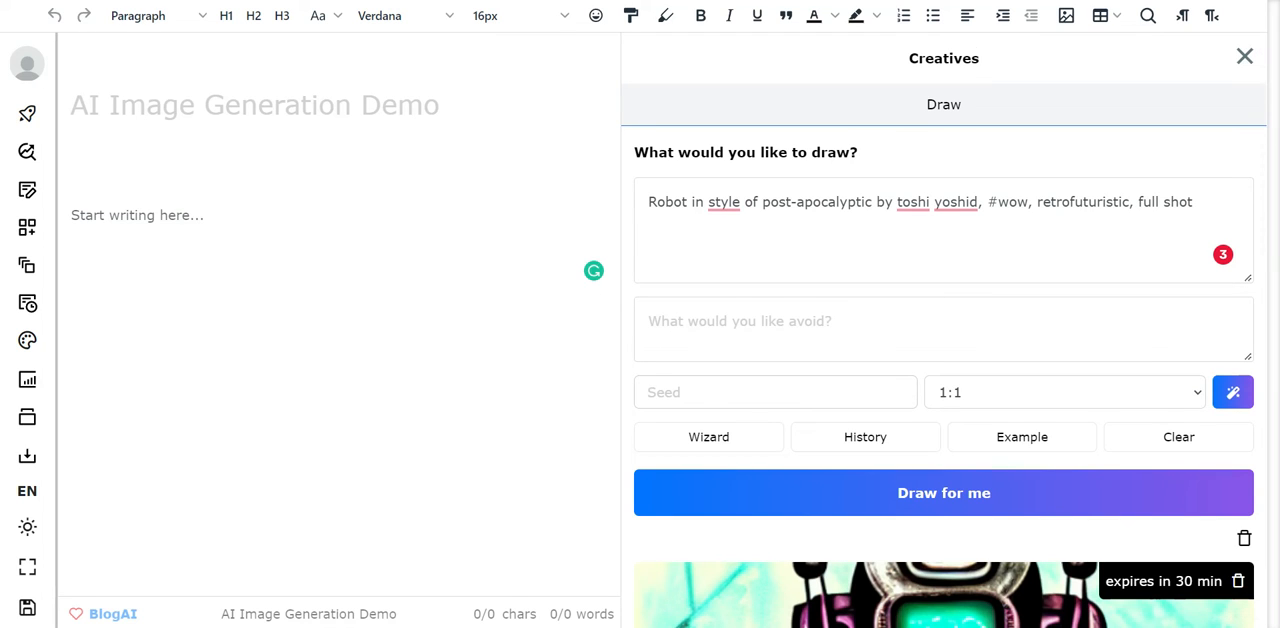
{"action": "scroll", "coordinate": [944, 332], "scroll_direction": "down", "scroll_amount": 3}
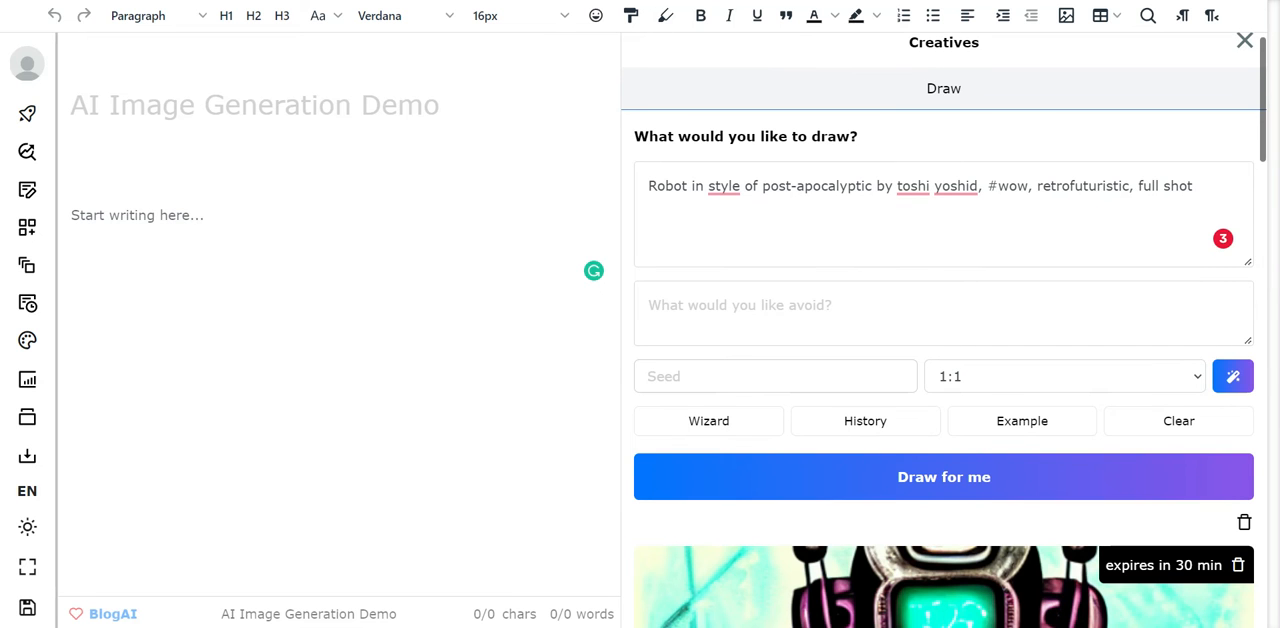
{"action": "scroll", "coordinate": [944, 330], "scroll_direction": "down", "scroll_amount": 6}
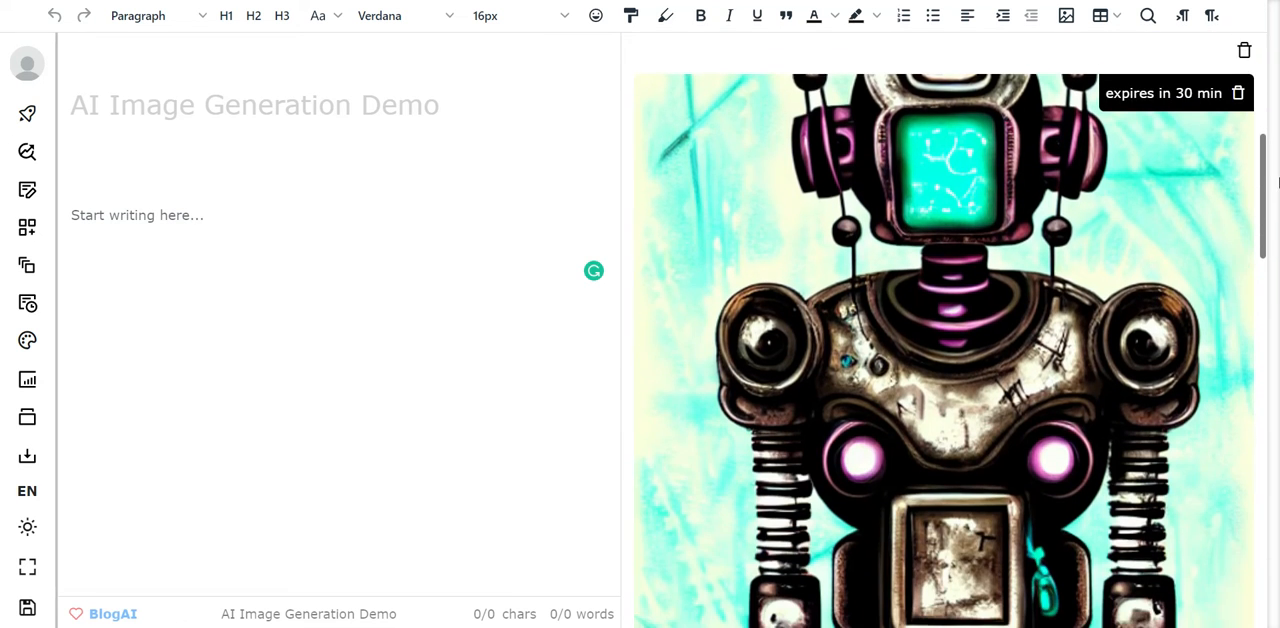
{"action": "scroll", "coordinate": [1276, 50], "scroll_direction": "up", "scroll_amount": 9}
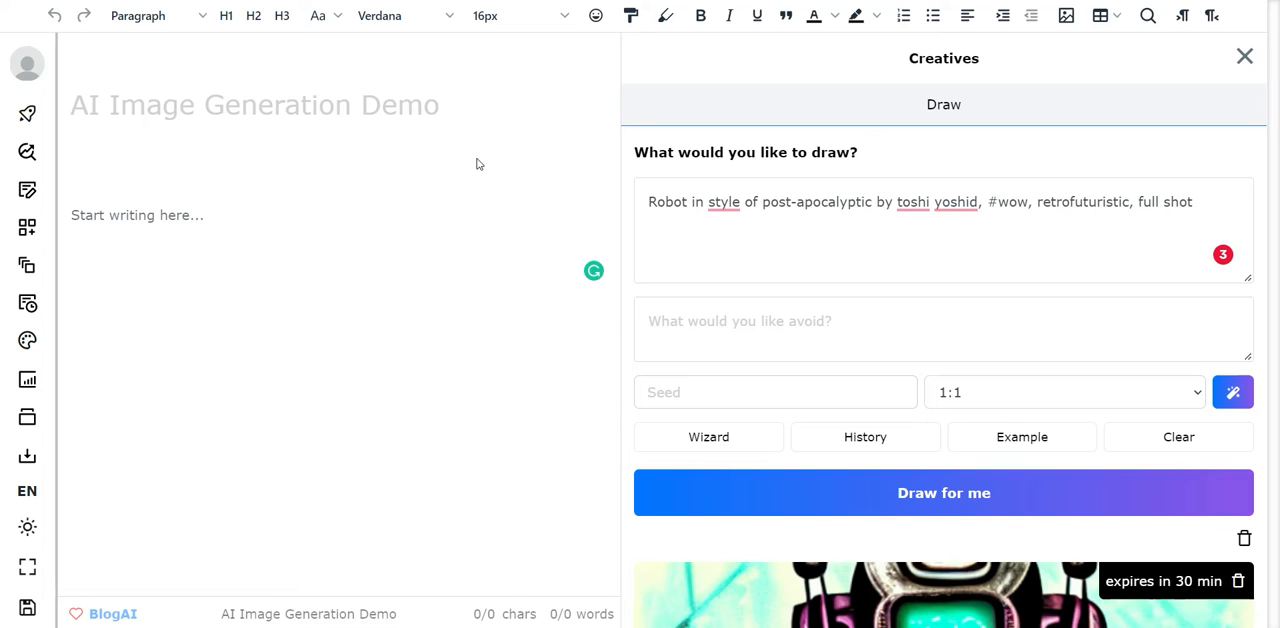
- View the SEO, Longform and Frameworks tools one after another
{"action": "left_click", "coordinate": [27, 153]}
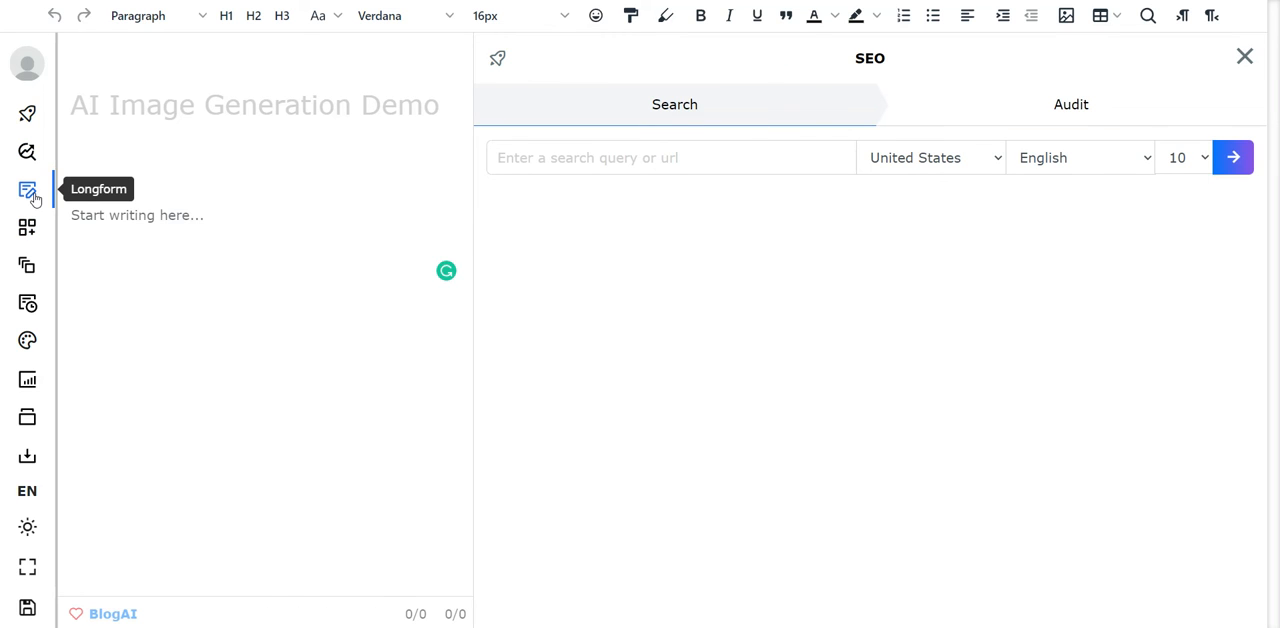
{"action": "left_click", "coordinate": [32, 196]}
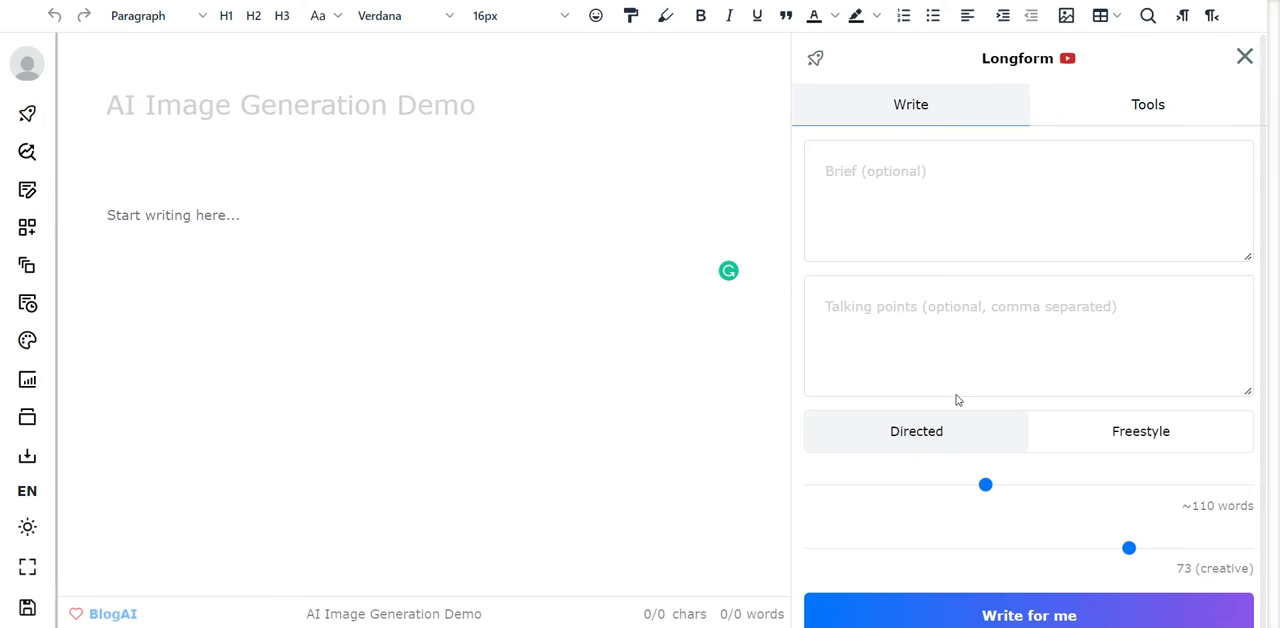
{"action": "left_click", "coordinate": [27, 229]}
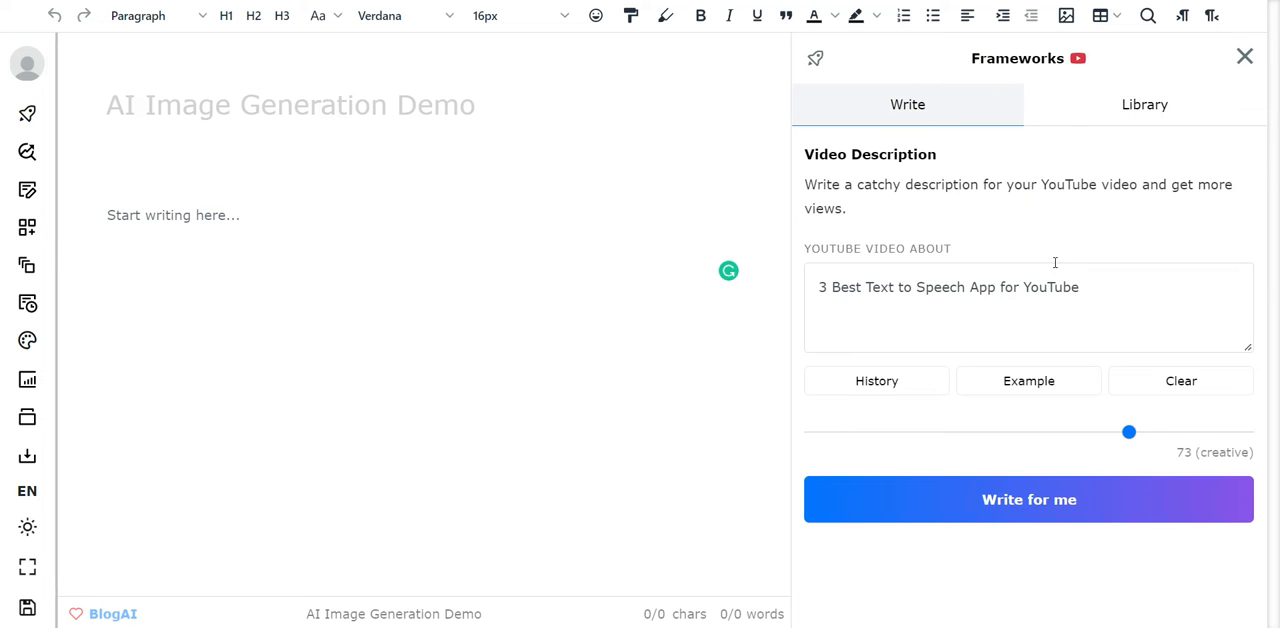
- Browse the Frameworks library and its list of template categories, then close the Frameworks tool
{"action": "left_click", "coordinate": [1148, 116]}
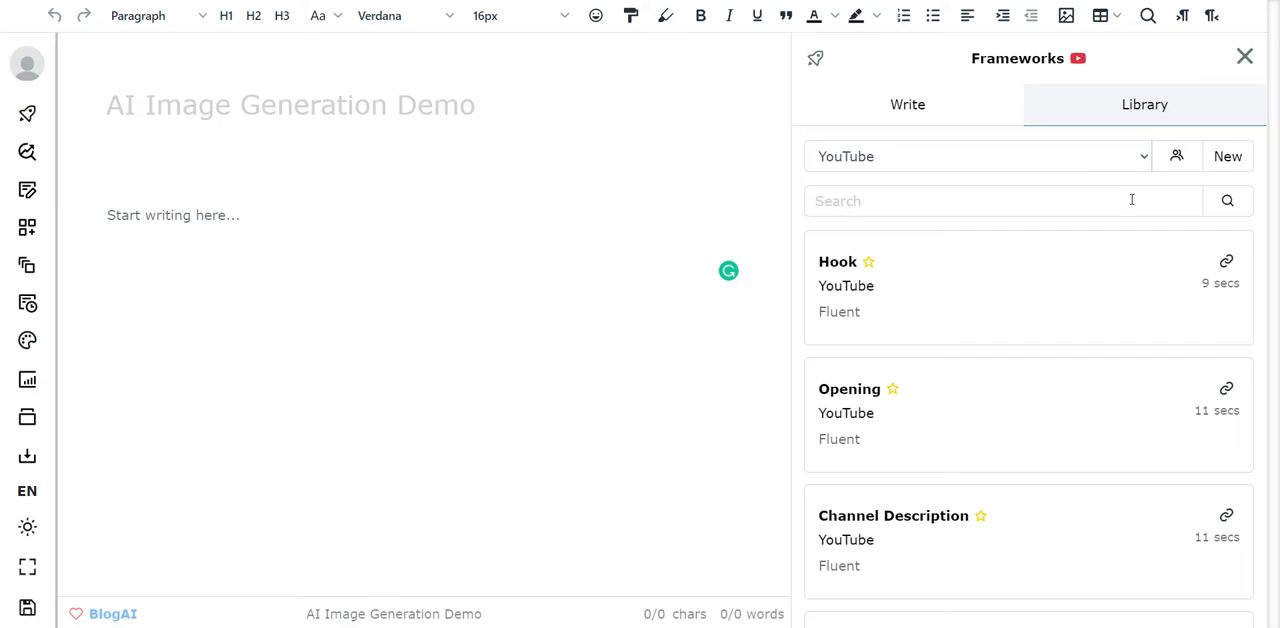
{"action": "scroll", "coordinate": [1124, 205], "scroll_direction": "down", "scroll_amount": 2}
{"action": "scroll", "coordinate": [1113, 198], "scroll_direction": "up", "scroll_amount": 3}
{"action": "left_click", "coordinate": [1109, 164]}
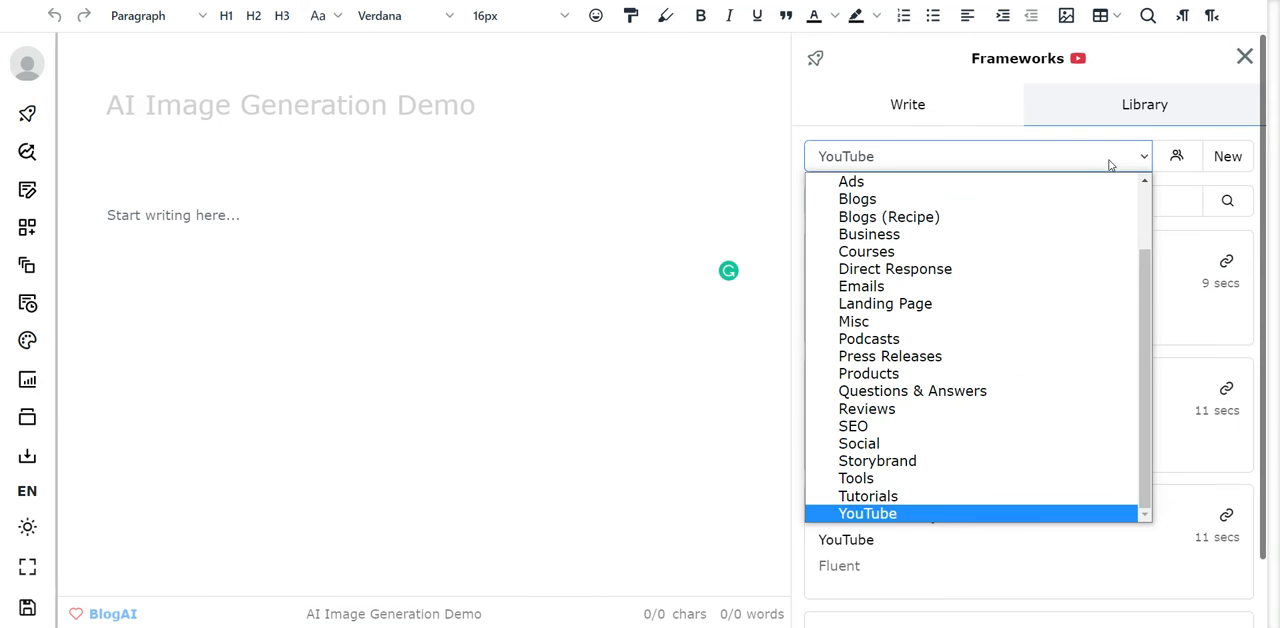
{"action": "scroll", "coordinate": [1030, 300], "scroll_direction": "up", "scroll_amount": 2}
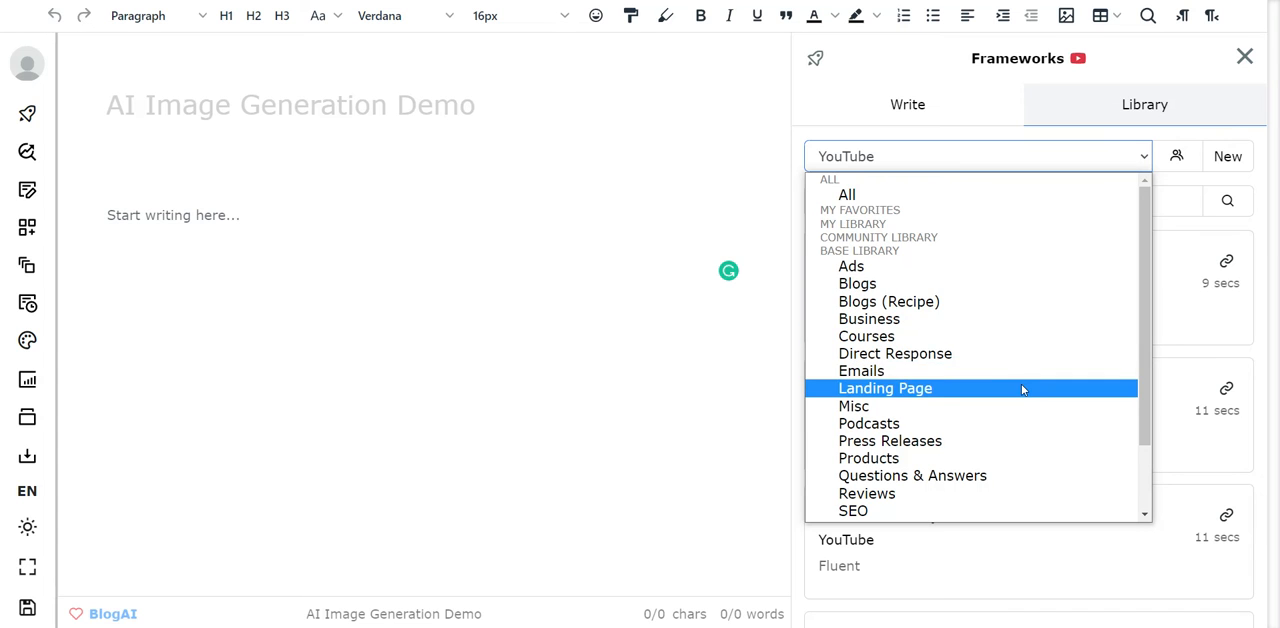
{"action": "scroll", "coordinate": [1022, 389], "scroll_direction": "down", "scroll_amount": 2}
{"action": "left_click", "coordinate": [500, 350]}
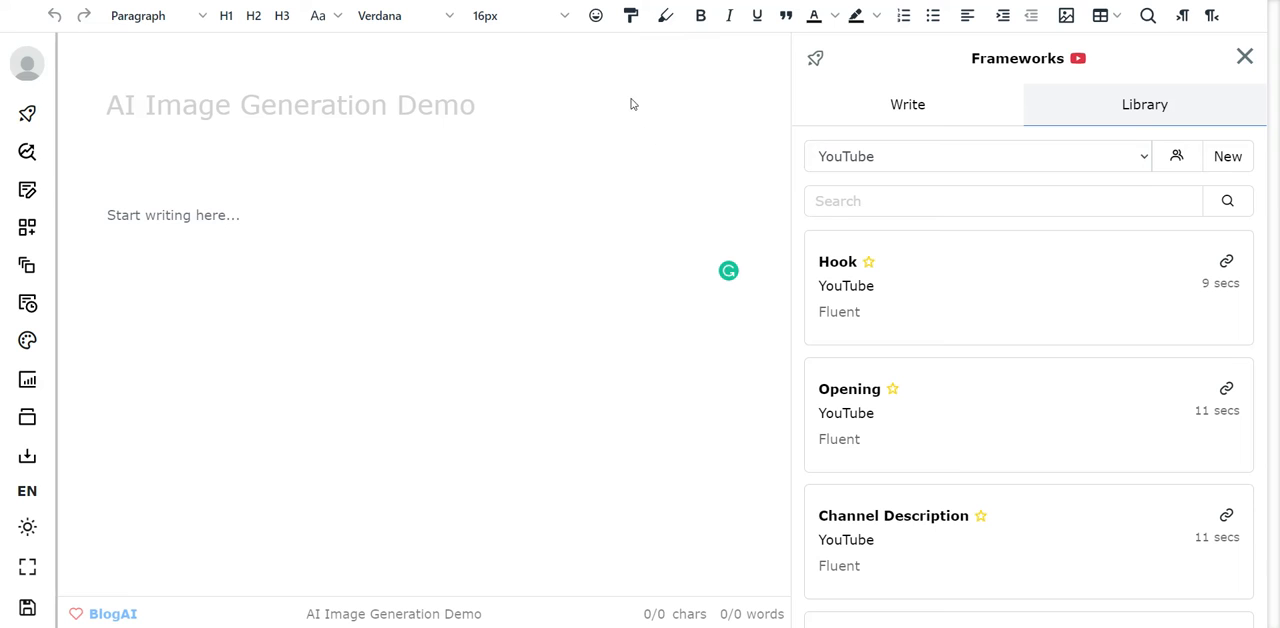
{"action": "left_click", "coordinate": [1243, 56]}
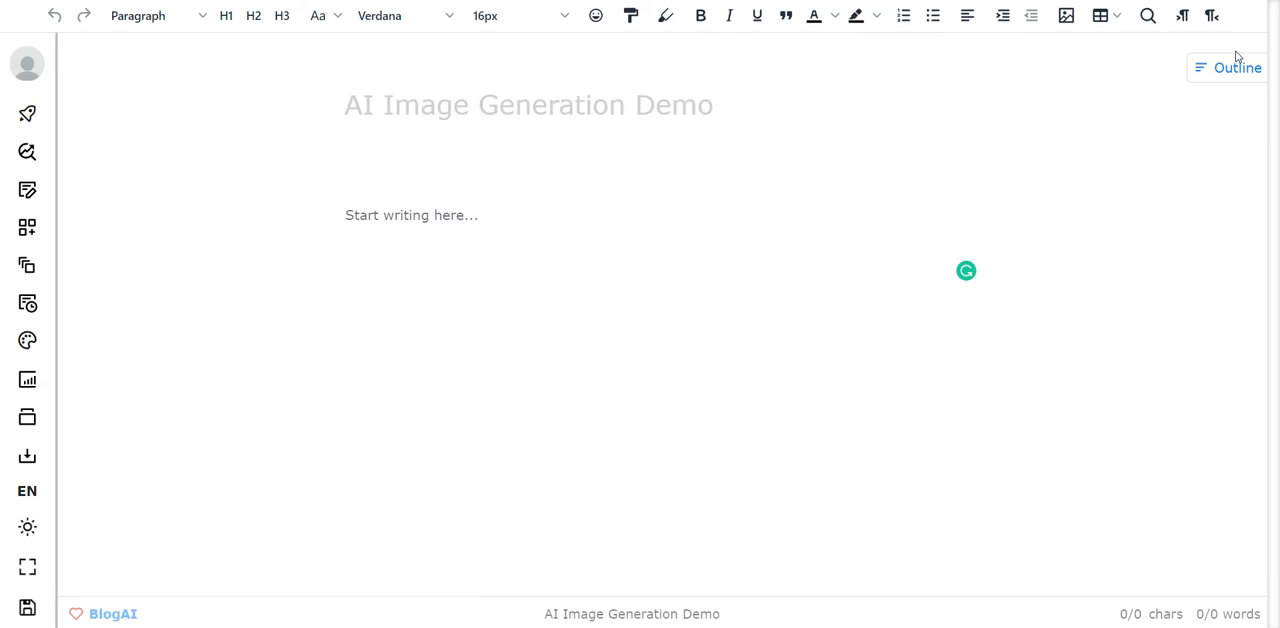
- Switch to the Enterpix image search site and dismiss its free Stable Diffusion pop-up
{"action": "left_click", "coordinate": [490, 214]}
{"action": "left_click", "coordinate": [1060, 0]}
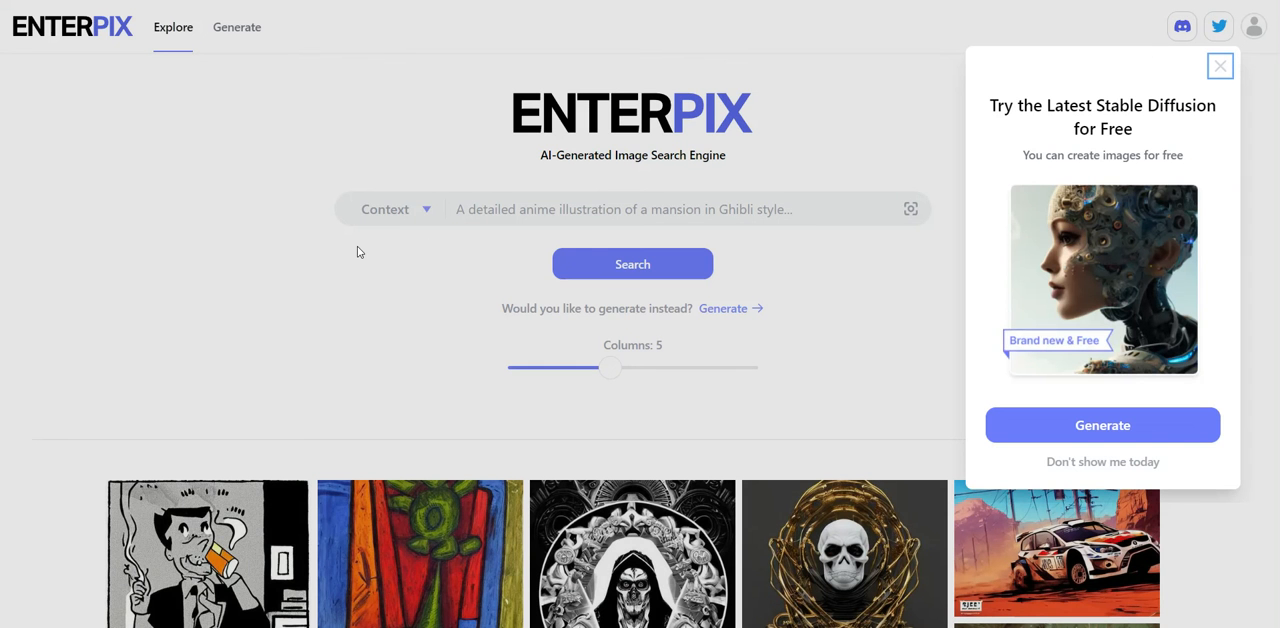
{"action": "left_click", "coordinate": [1221, 67]}
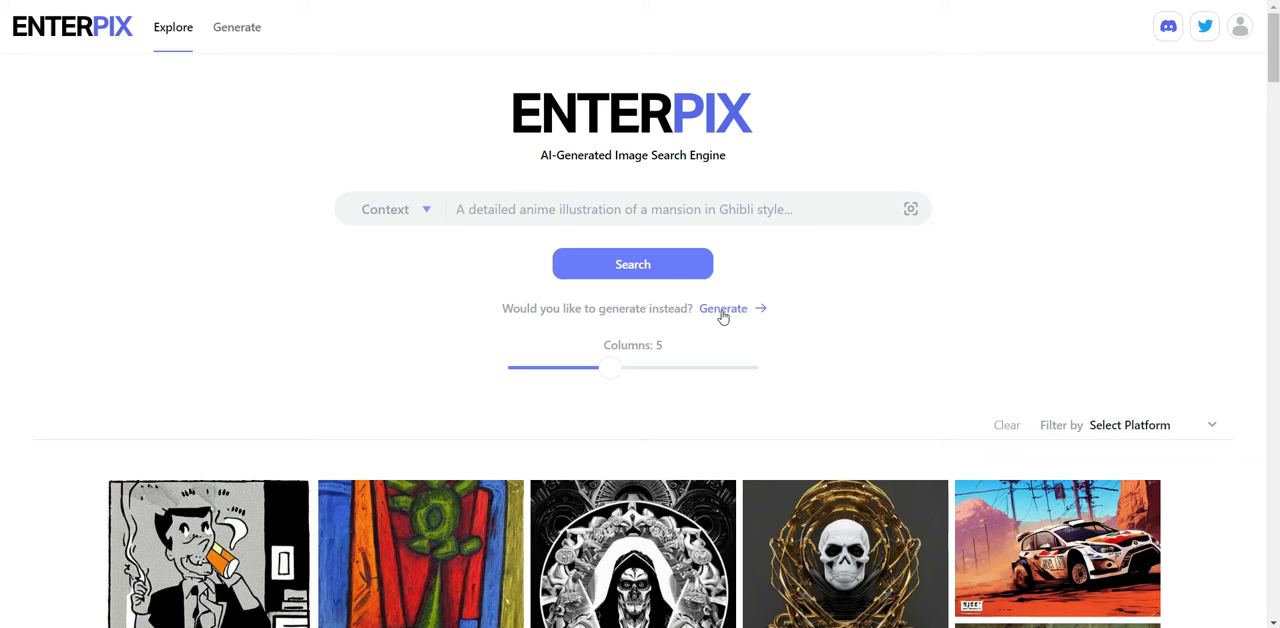
{"action": "left_click", "coordinate": [532, 204]}
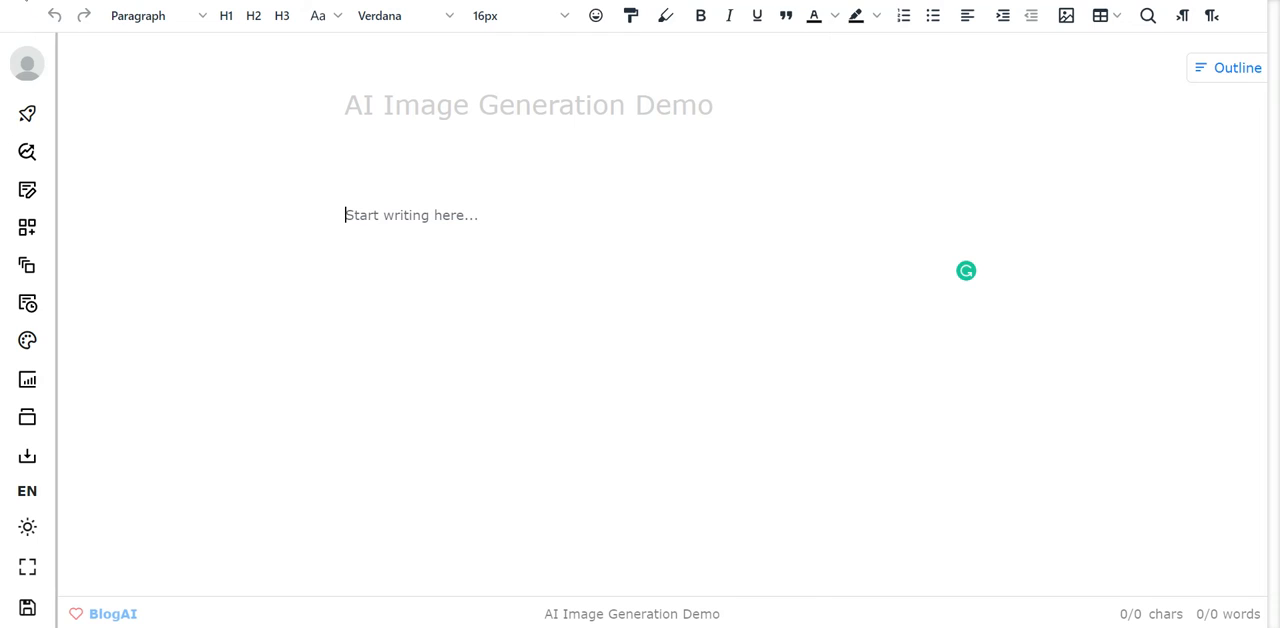
- Reopen the AI Image Generation Demo document in ClosersCopy and select the whole robot prompt in Creatives for copying
{"action": "key", "text": "alt+Left"}
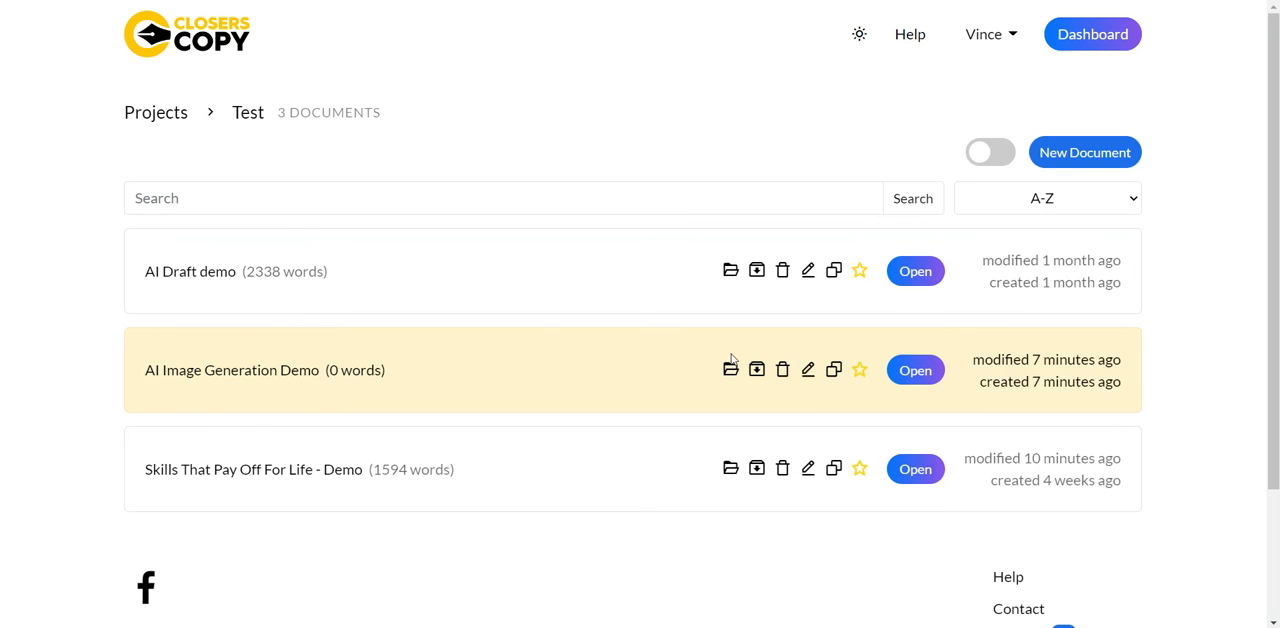
{"action": "left_click", "coordinate": [928, 374]}
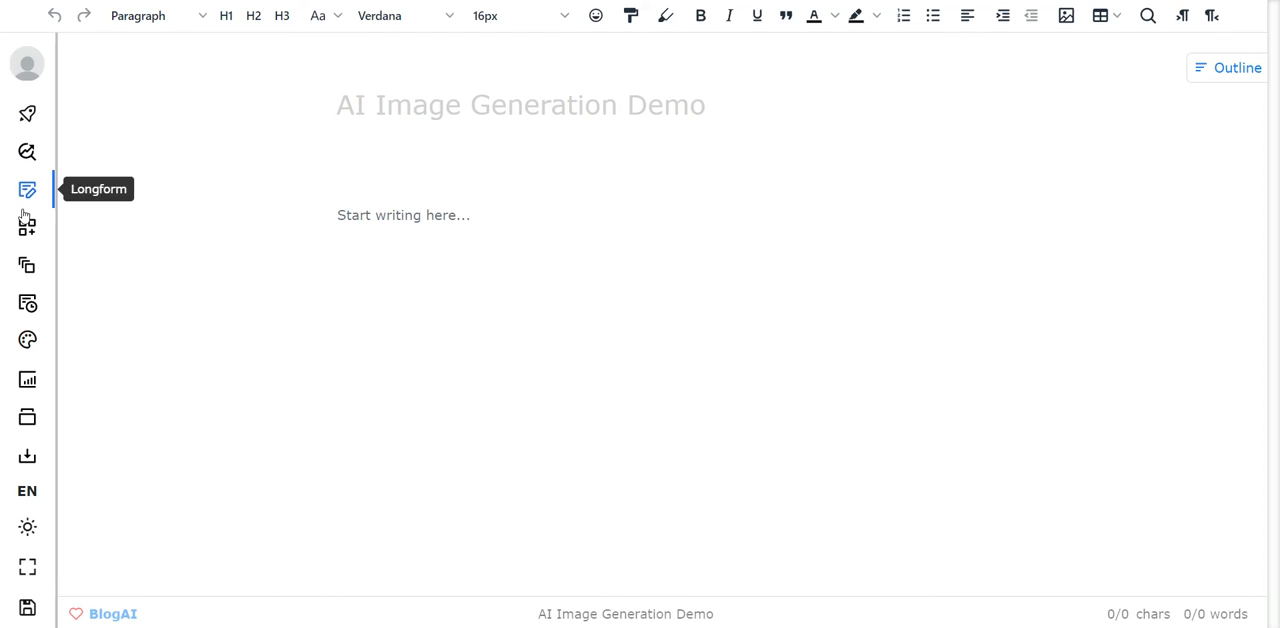
{"action": "left_click", "coordinate": [27, 340]}
{"action": "left_click", "coordinate": [824, 206]}
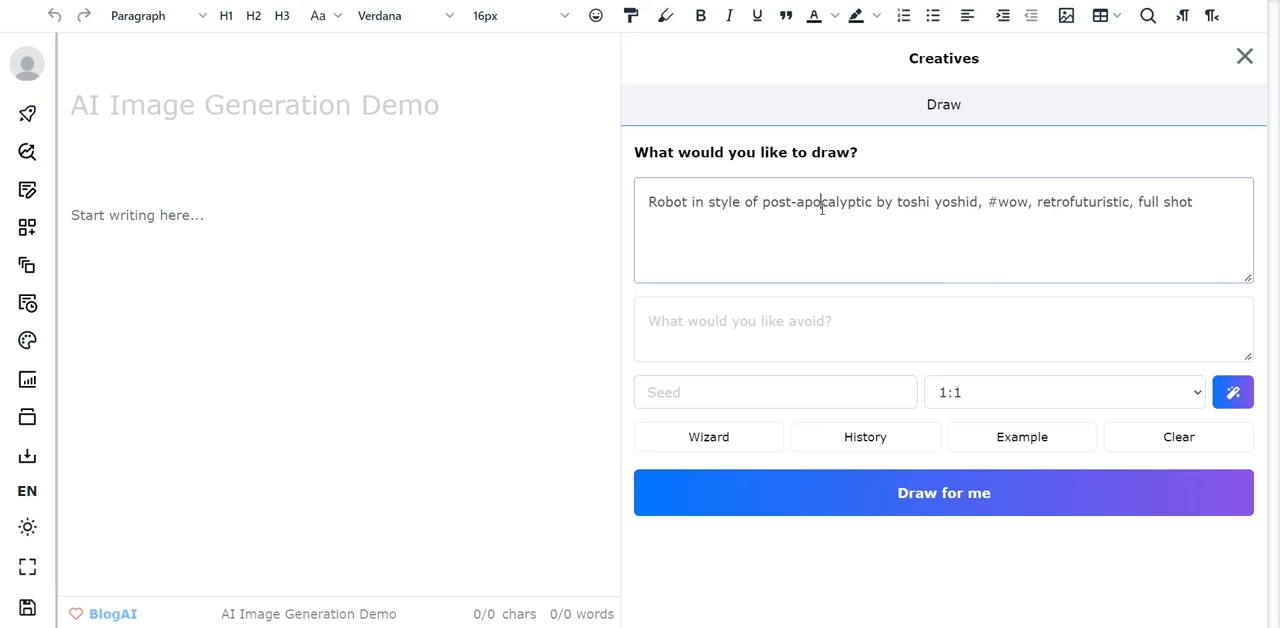
{"action": "key", "text": "ctrl+a"}
{"action": "key", "text": "ctrl+c"}
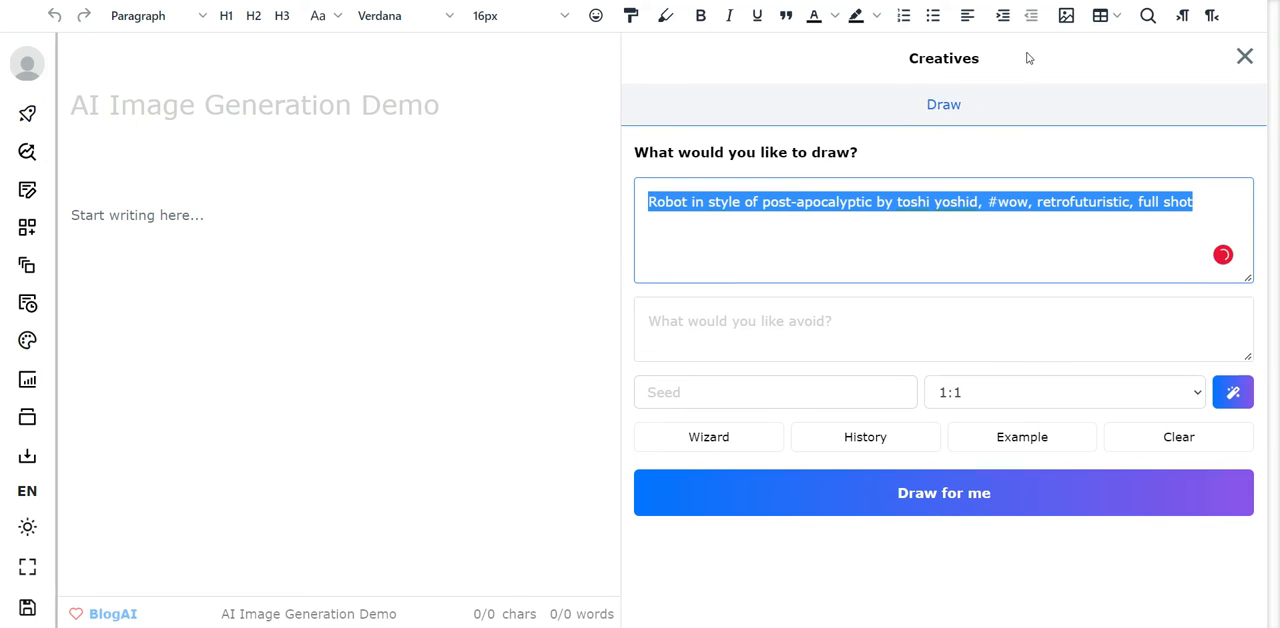
- Search Enterpix with the copied prompt "Robot in style of post-apocalyptic by toshi yoshid, #wow, retrofuturistic, full shot"
{"action": "left_click", "coordinate": [1060, 1]}
{"action": "left_click", "coordinate": [695, 209]}
{"action": "key", "text": "ctrl+v"}
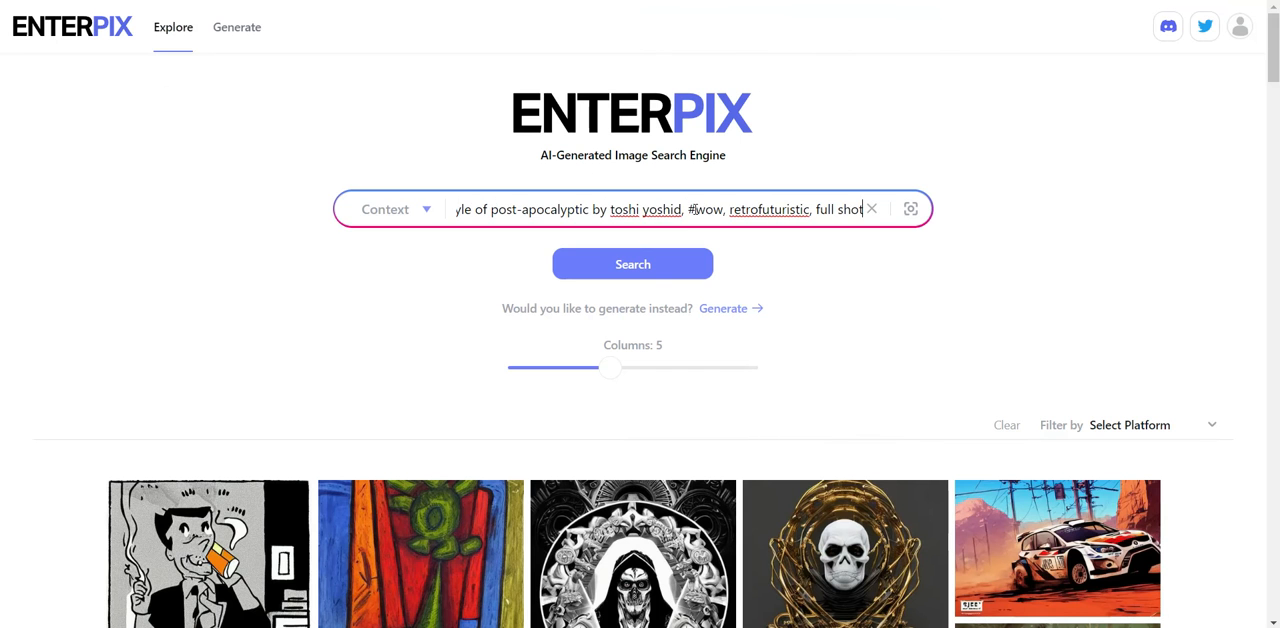
{"action": "left_click", "coordinate": [651, 263]}
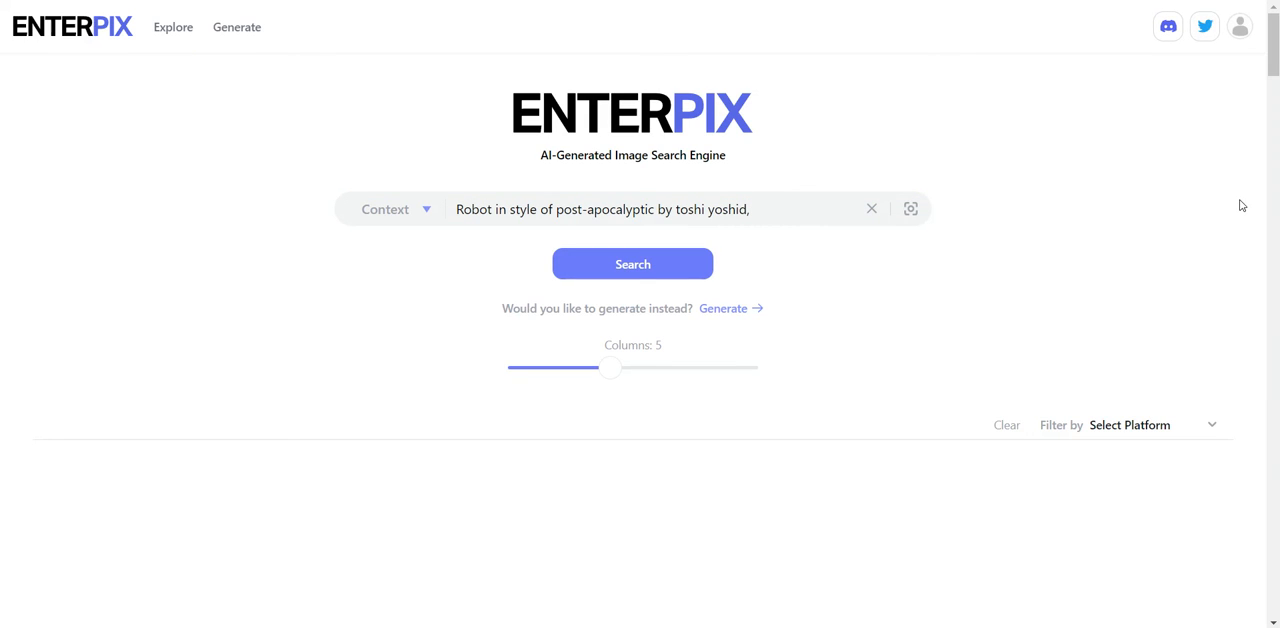
- Browse the post-apocalyptic robot images in the Enterpix search results
{"action": "scroll", "coordinate": [1243, 190], "scroll_direction": "down", "scroll_amount": 3}
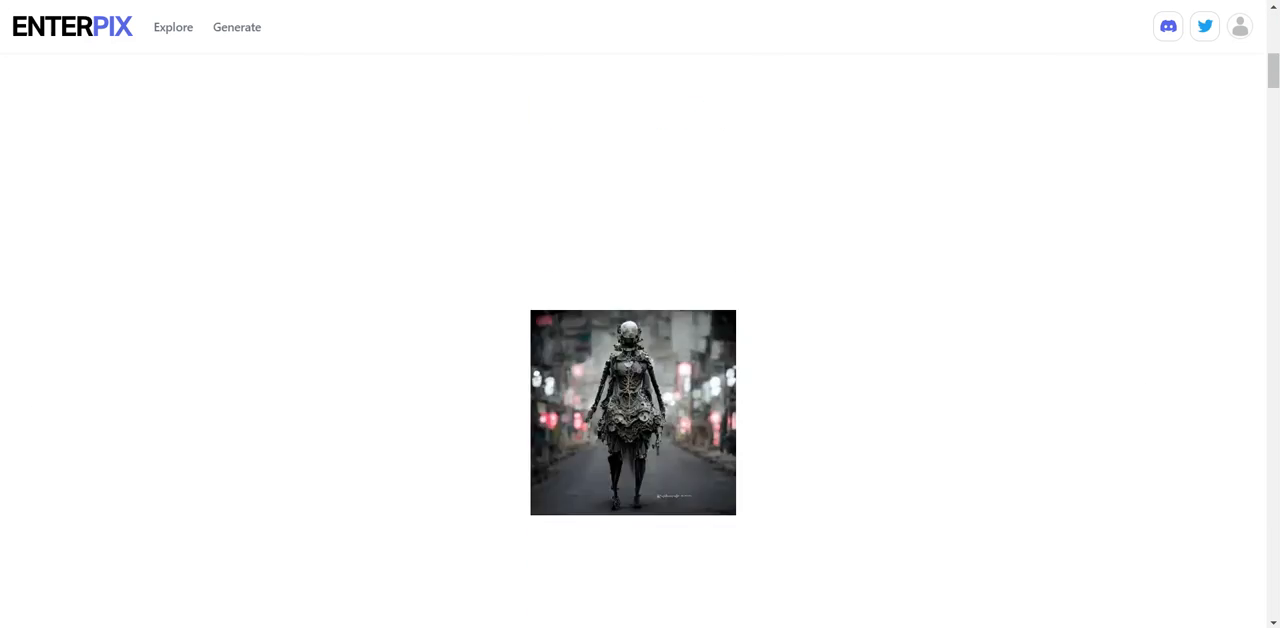
{"action": "left_click_drag", "start_coordinate": [1276, 85], "coordinate": [1276, 60]}
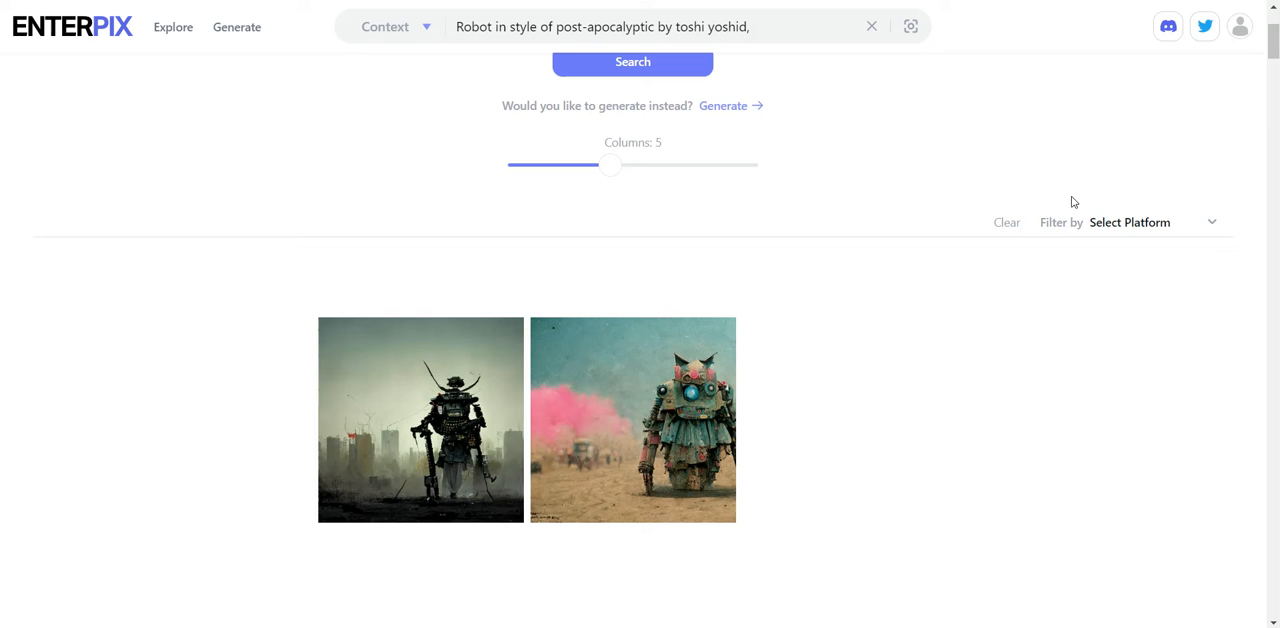
{"action": "left_click_drag", "start_coordinate": [1276, 62], "coordinate": [1256, 151]}
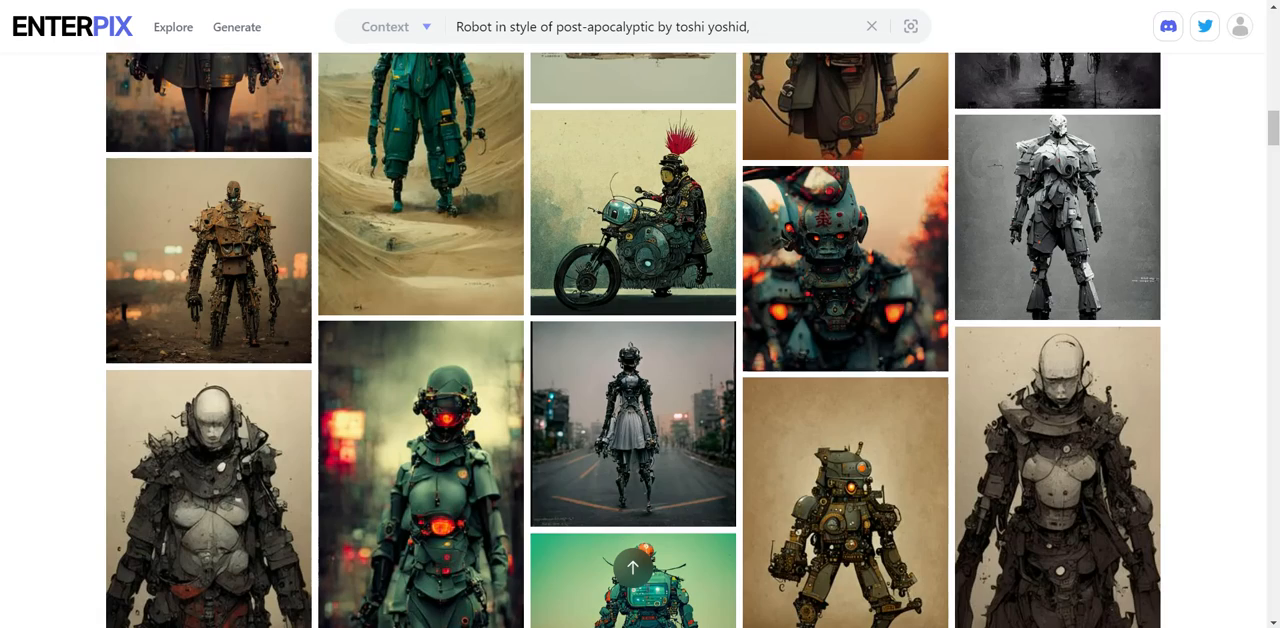
{"action": "left_click_drag", "start_coordinate": [1273, 128], "coordinate": [1273, 37]}
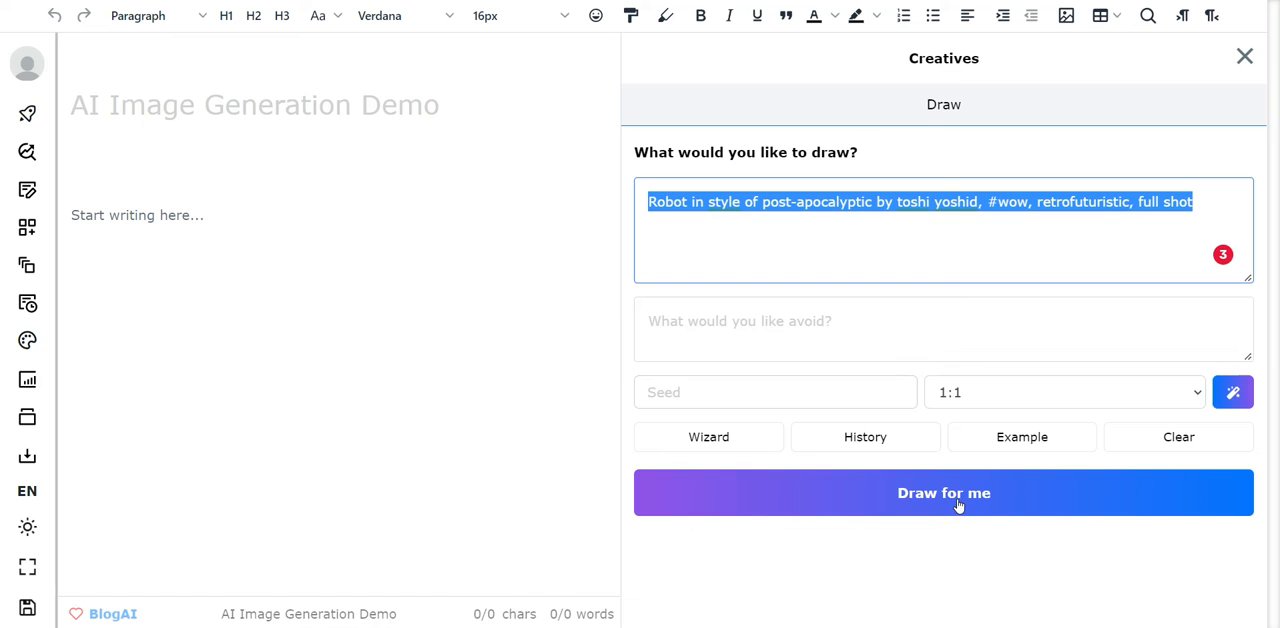
- Generate another image from the robot prompt in ClosersCopy and recover the matching prompt without "comic book art" from the history
{"action": "left_click", "coordinate": [903, 510]}
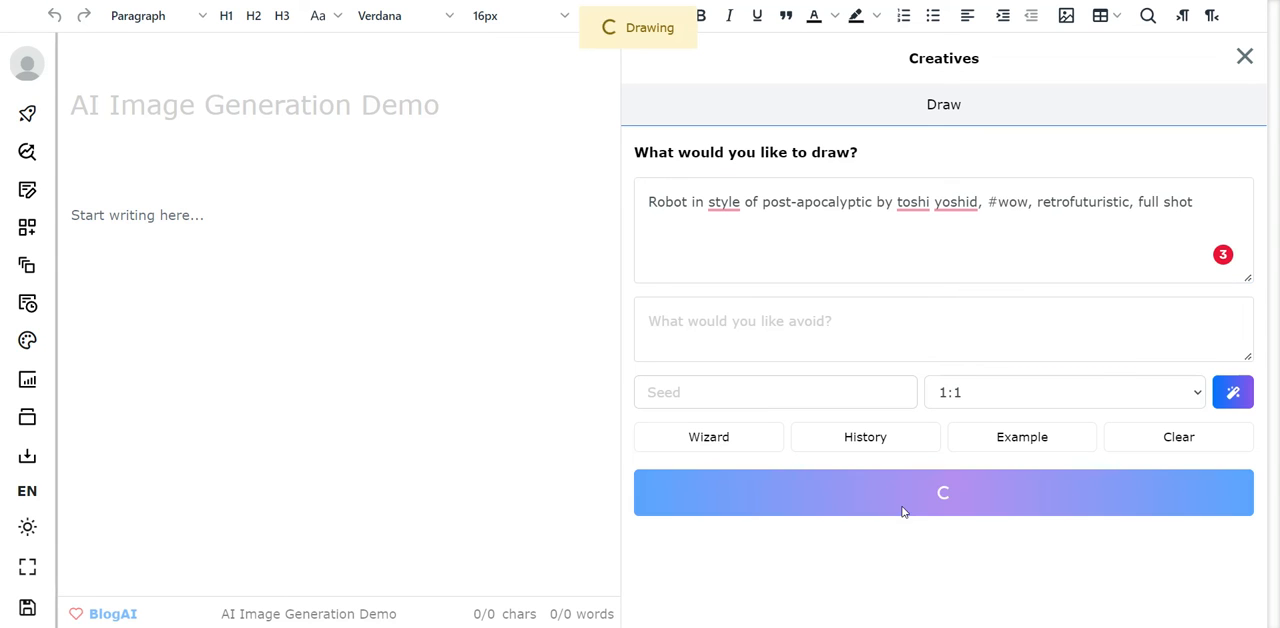
{"action": "left_click", "coordinate": [847, 443]}
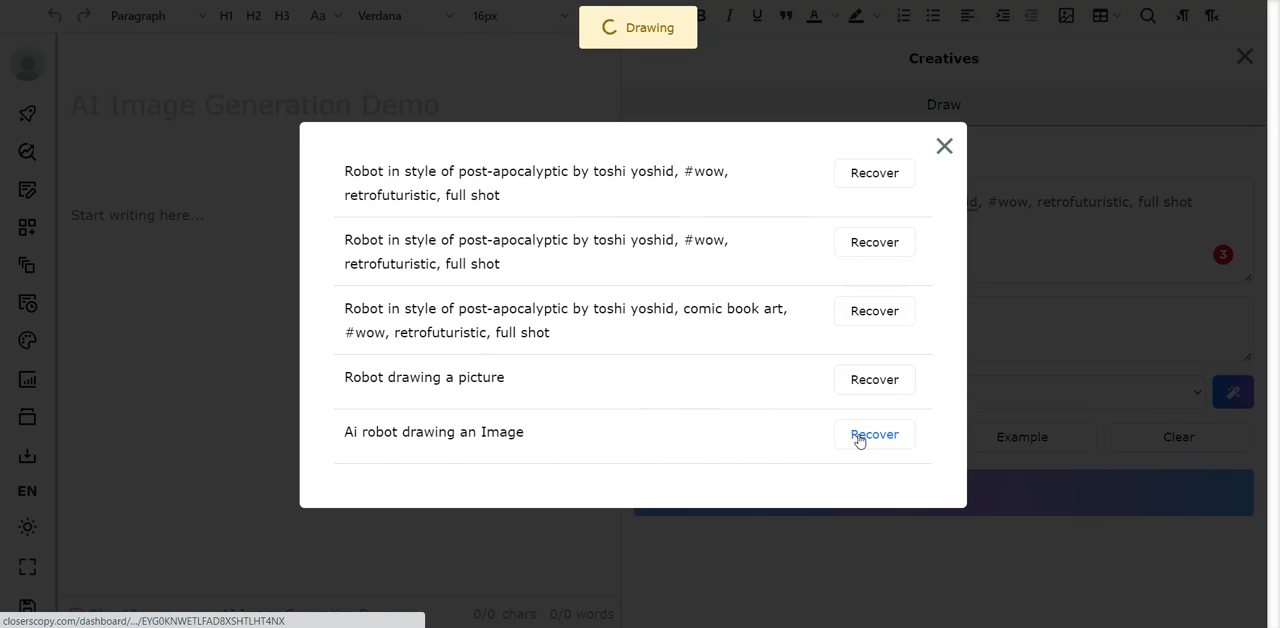
{"action": "left_click", "coordinate": [879, 174]}
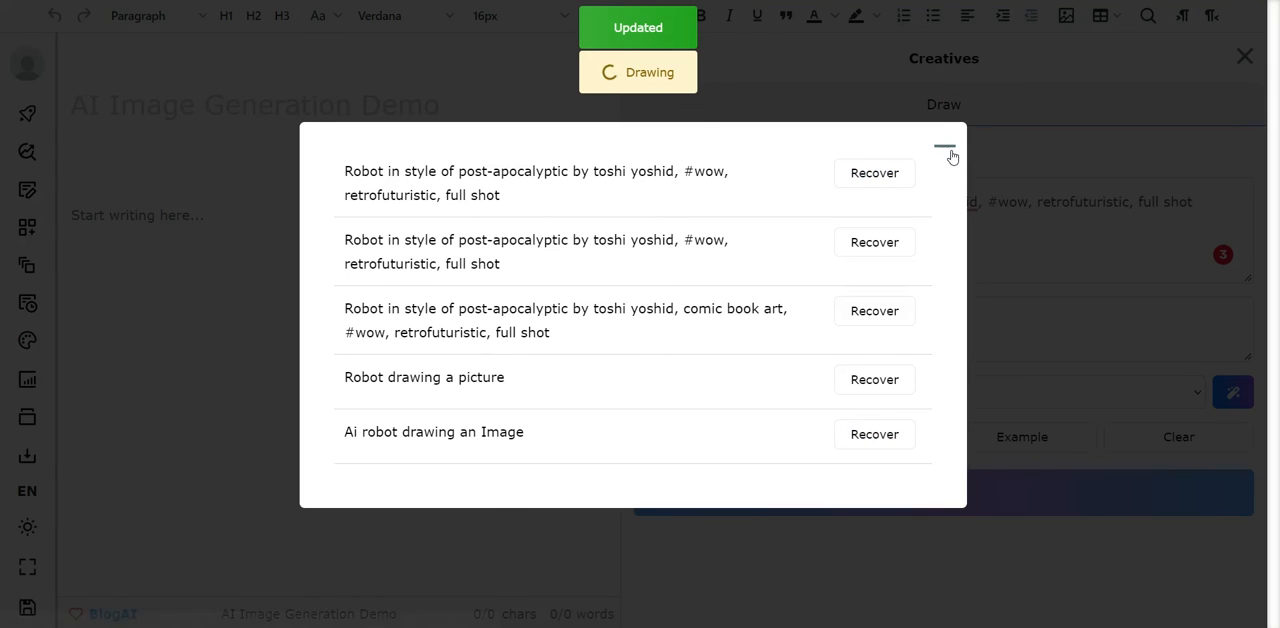
{"action": "left_click", "coordinate": [886, 246]}
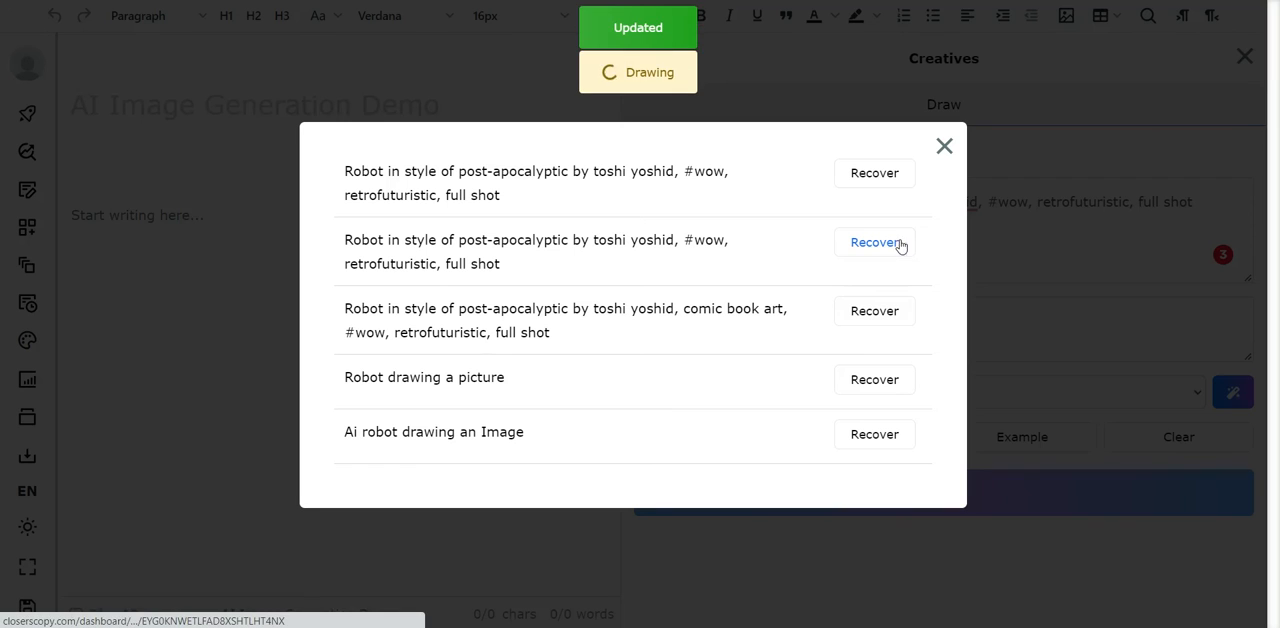
{"action": "left_click", "coordinate": [945, 150]}
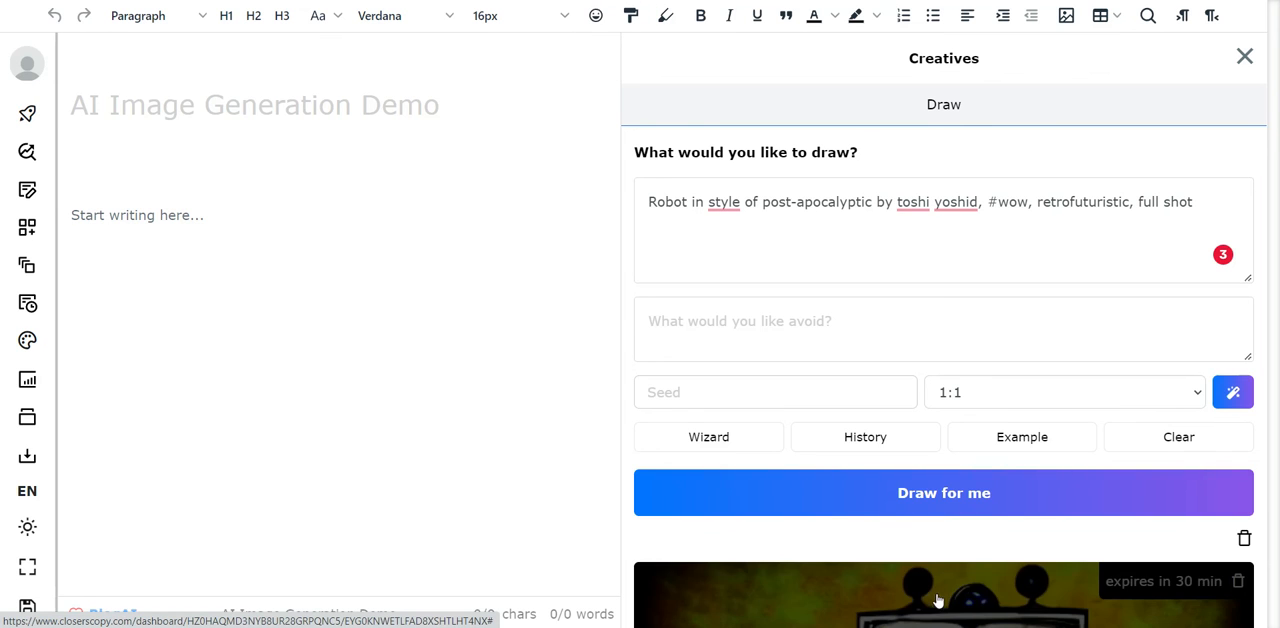
- Examine the enlarged preview of the newly generated robot image, then close it
{"action": "left_click", "coordinate": [938, 600]}
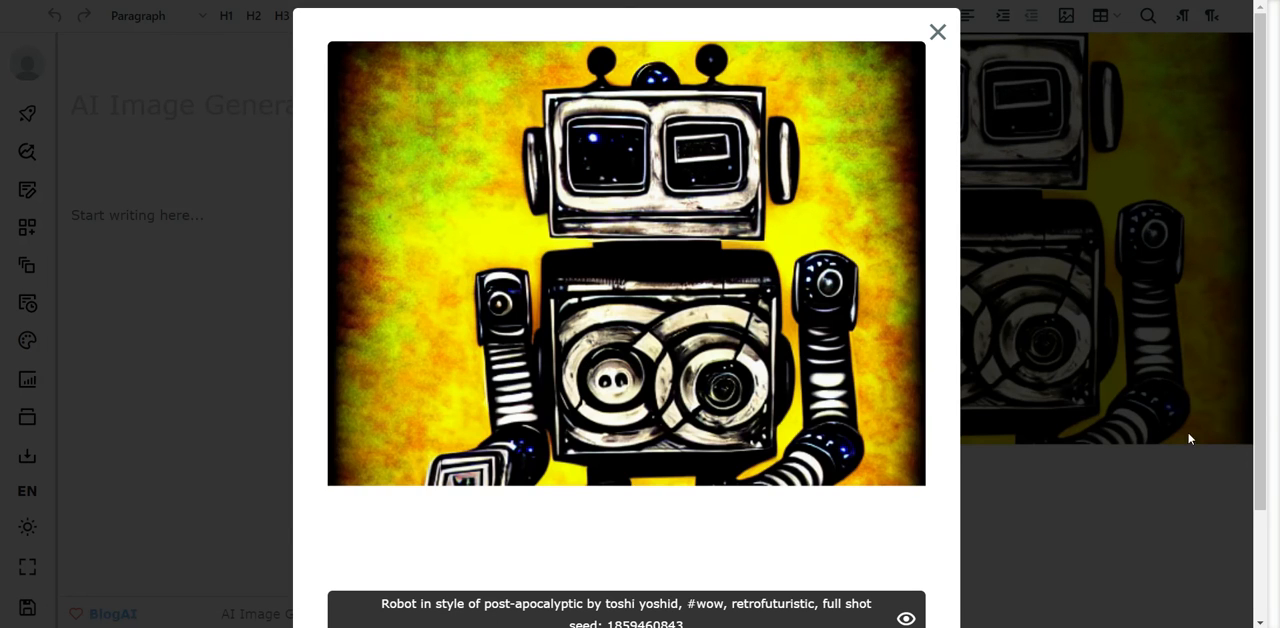
{"action": "left_click_drag", "start_coordinate": [1264, 404], "coordinate": [1259, 540]}
{"action": "scroll", "coordinate": [1256, 560], "scroll_direction": "up", "scroll_amount": 2}
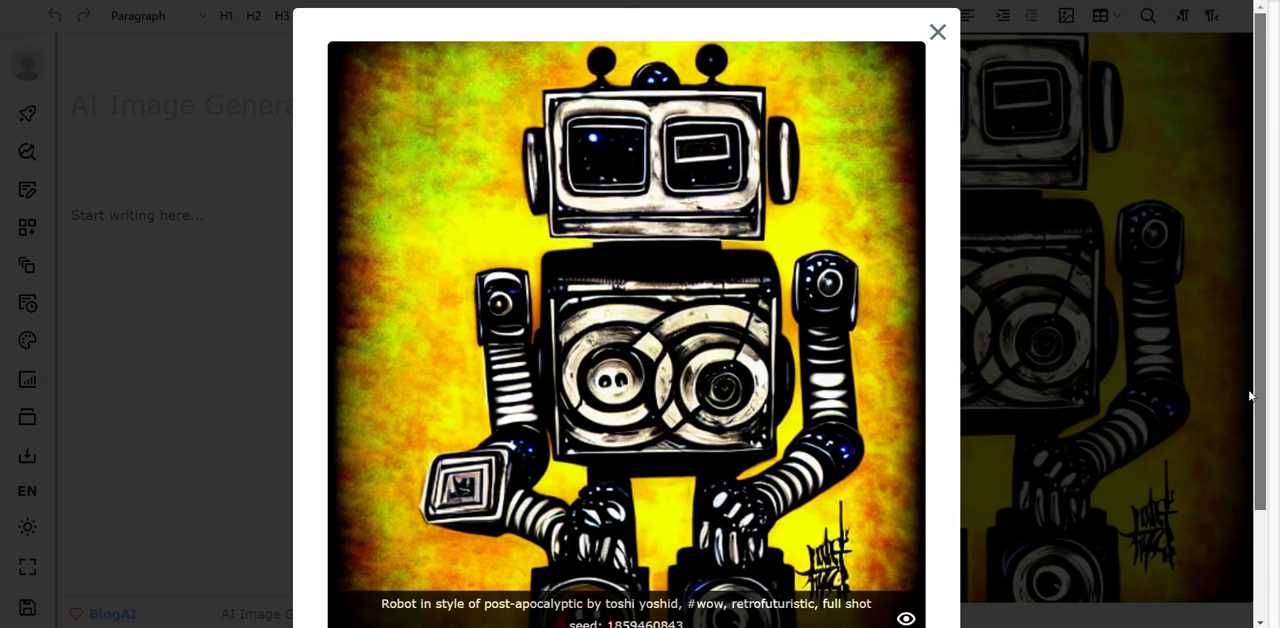
{"action": "scroll", "coordinate": [1245, 519], "scroll_direction": "down", "scroll_amount": 2}
{"action": "scroll", "coordinate": [1245, 519], "scroll_direction": "up", "scroll_amount": 2}
{"action": "left_click", "coordinate": [937, 32]}
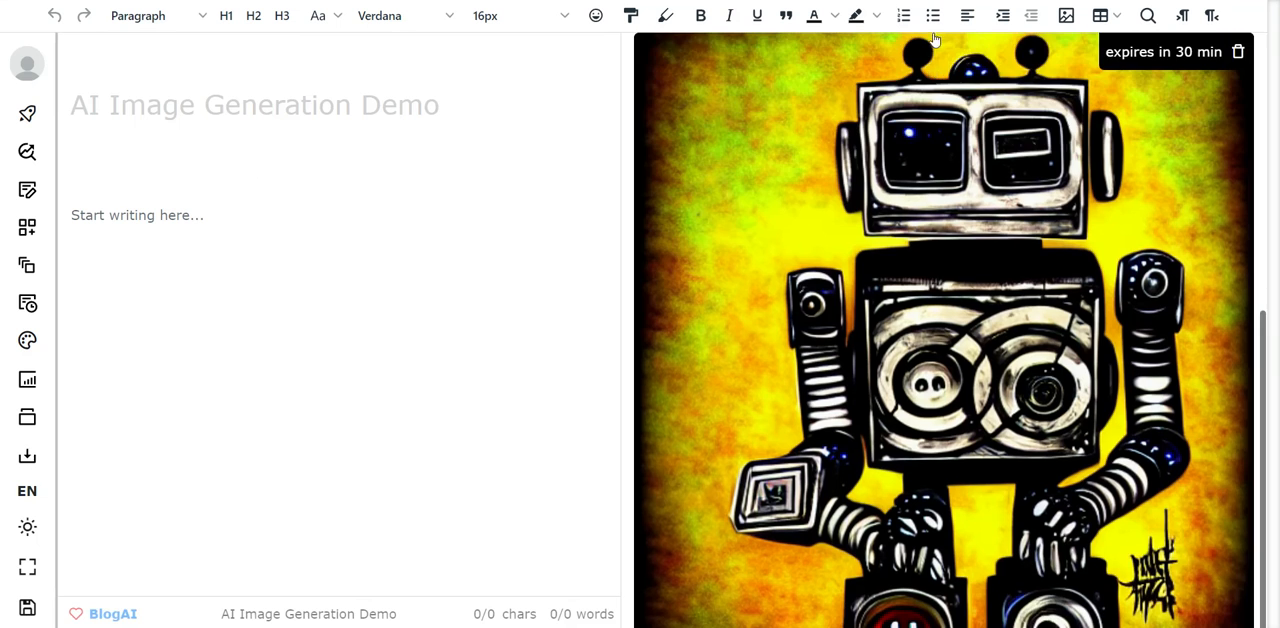
- Review the generated robot image and its prompt, and compare them with the robot images on Enterpix
{"action": "scroll", "coordinate": [1004, 380], "scroll_direction": "down", "scroll_amount": 1}
{"action": "scroll", "coordinate": [1004, 380], "scroll_direction": "up", "scroll_amount": 5}
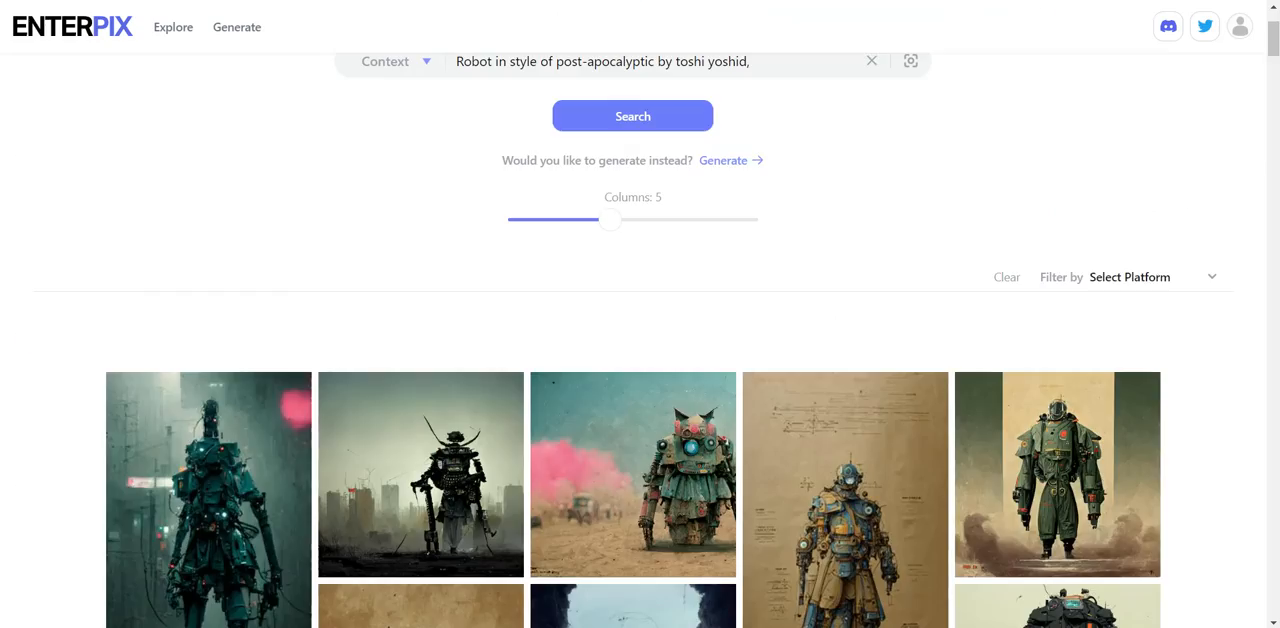
{"action": "scroll", "coordinate": [713, 350], "scroll_direction": "down", "scroll_amount": 3}
{"action": "scroll", "coordinate": [713, 350], "scroll_direction": "down", "scroll_amount": 20}
{"action": "scroll", "coordinate": [713, 351], "scroll_direction": "up", "scroll_amount": 12}
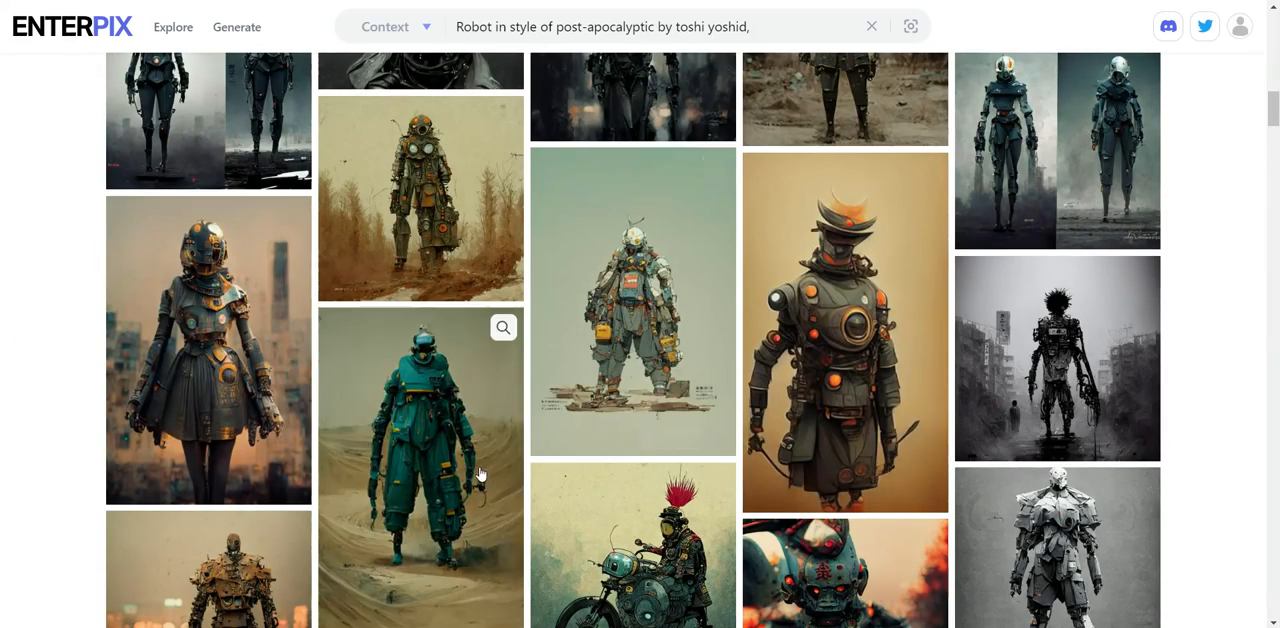
{"action": "scroll", "coordinate": [1131, 94], "scroll_direction": "down", "scroll_amount": 5}
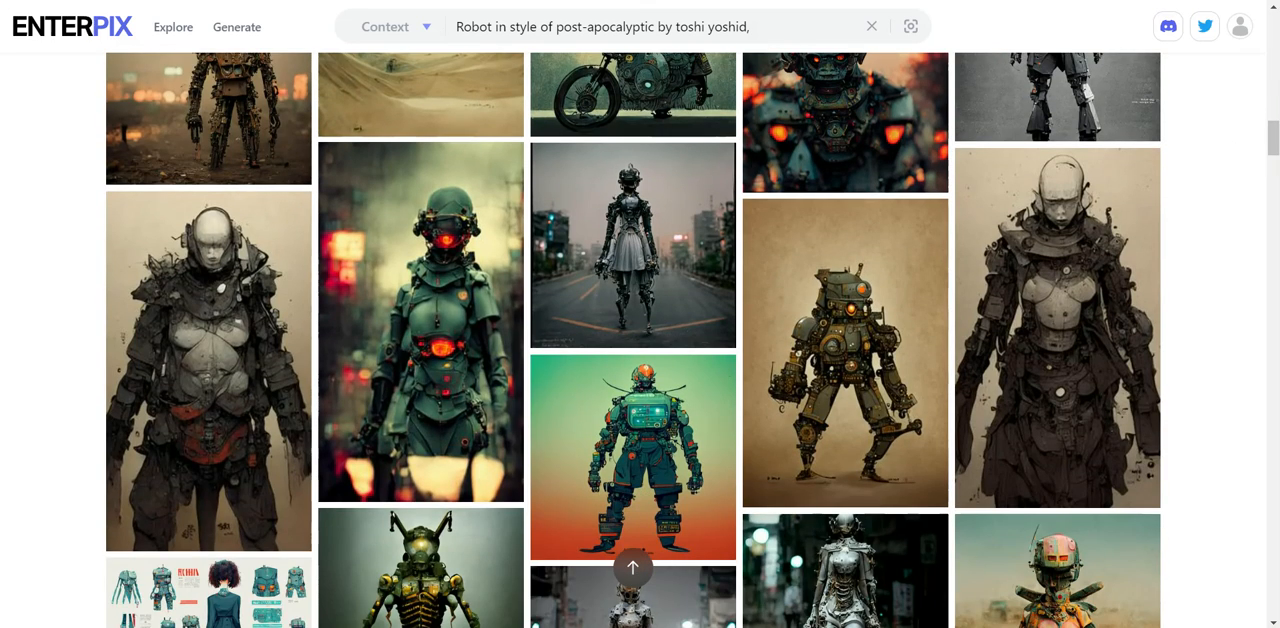
- View the "Best Free AI Image Generator" thumbnail in Canva and return to the Enterpix robot results
{"action": "left_click", "coordinate": [1112, 0]}
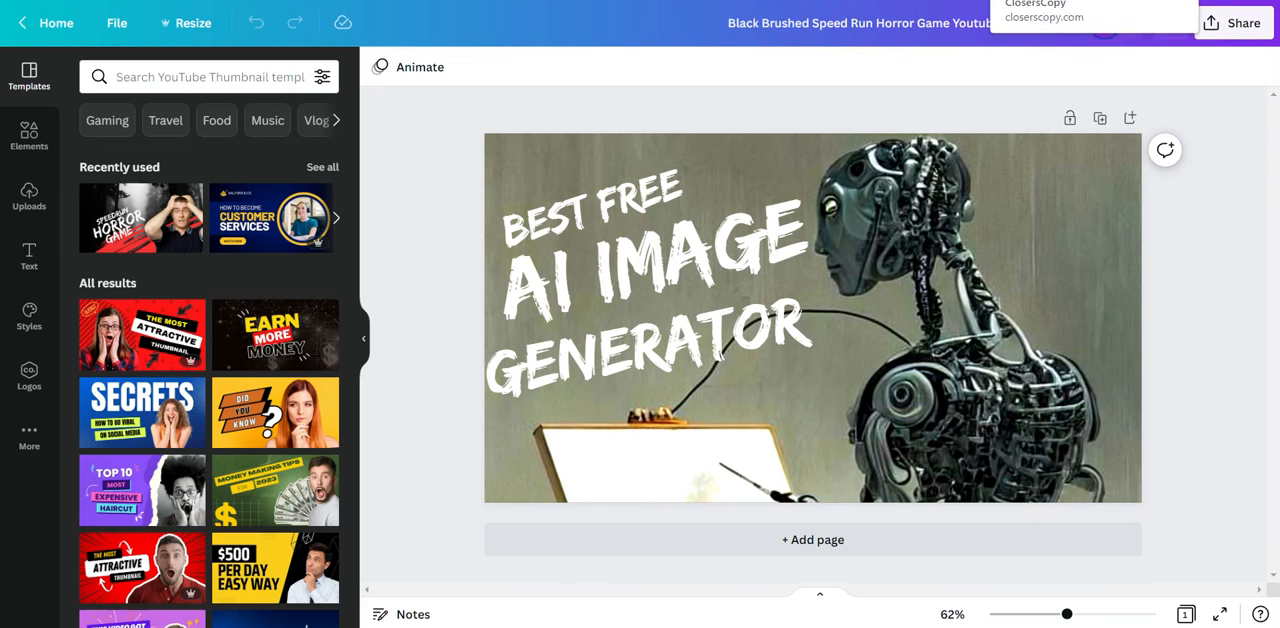
{"action": "left_click", "coordinate": [1050, 0]}
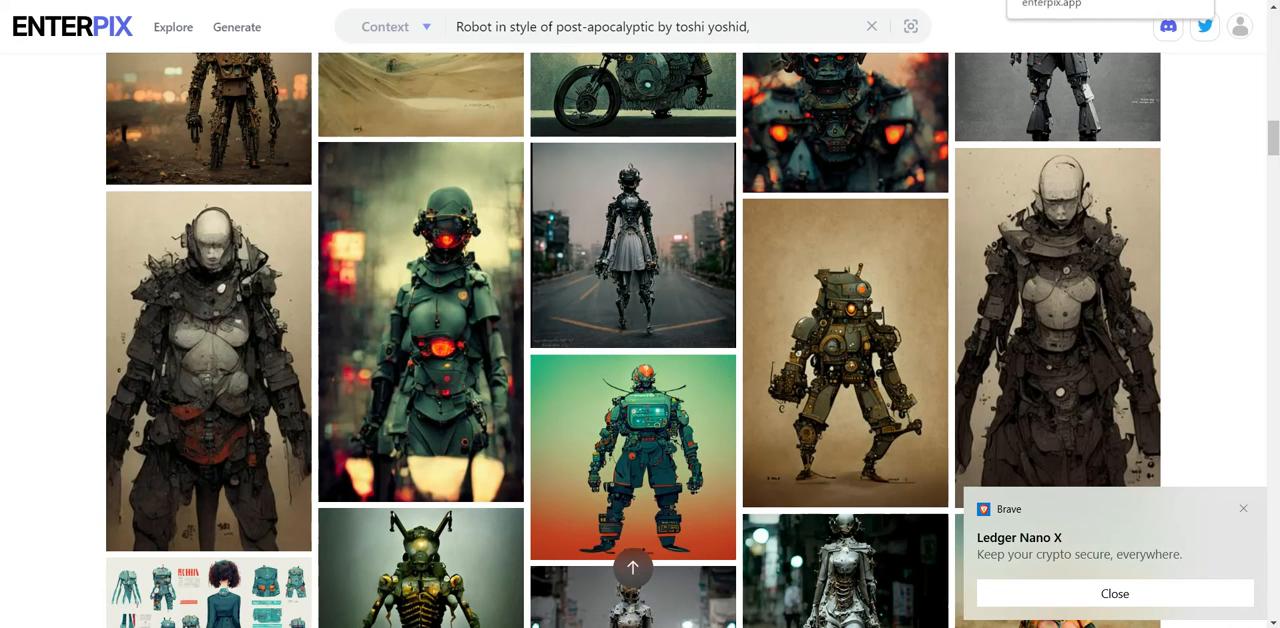
{"action": "left_click", "coordinate": [1045, 0]}
{"action": "left_click", "coordinate": [1020, 0]}
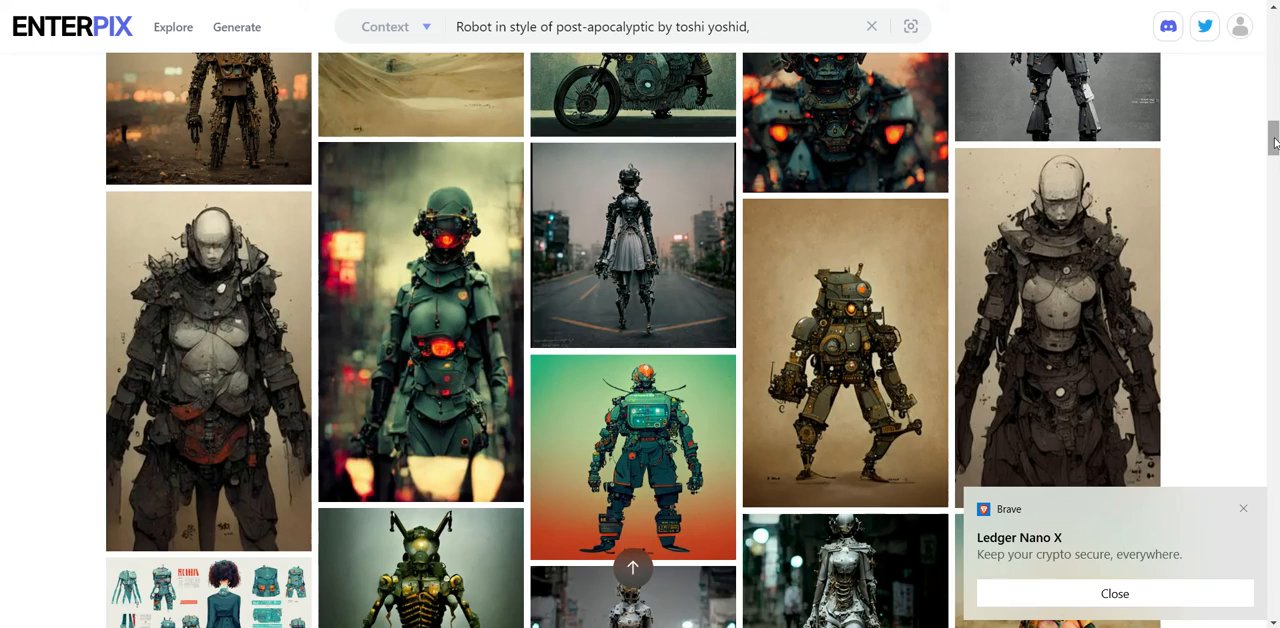
{"action": "left_click_drag", "start_coordinate": [1274, 143], "coordinate": [1274, 104]}
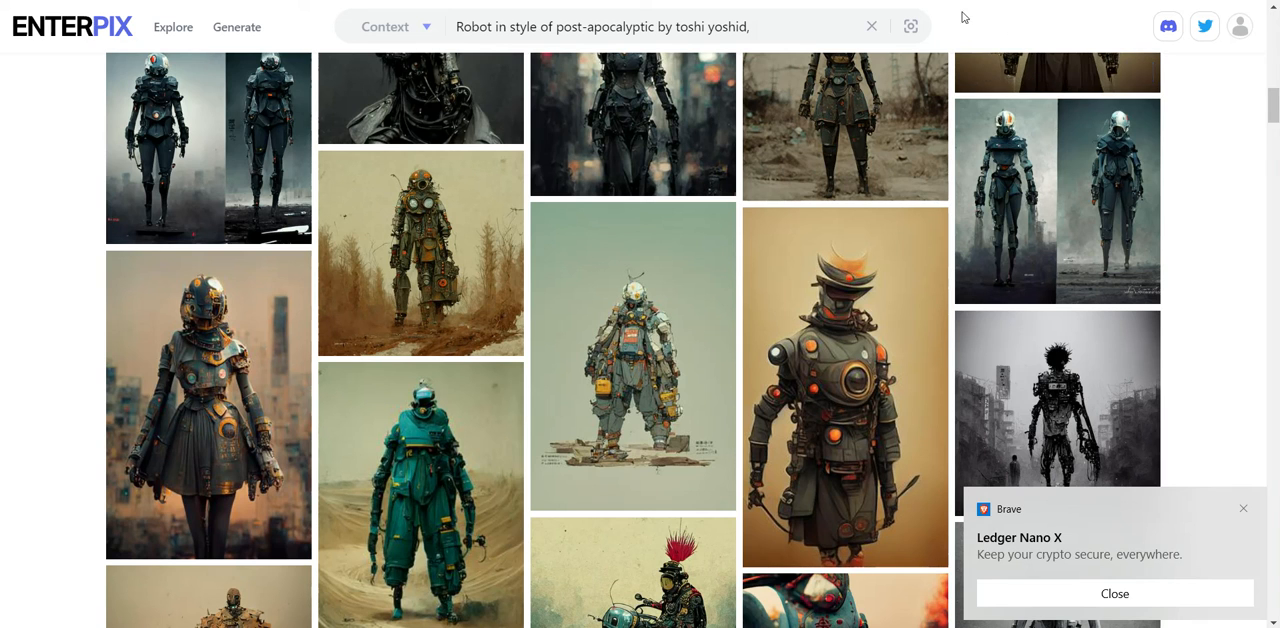
- Switch to vidIQ and view the Competitors page comparing channel performance
{"action": "left_click", "coordinate": [1010, 0]}
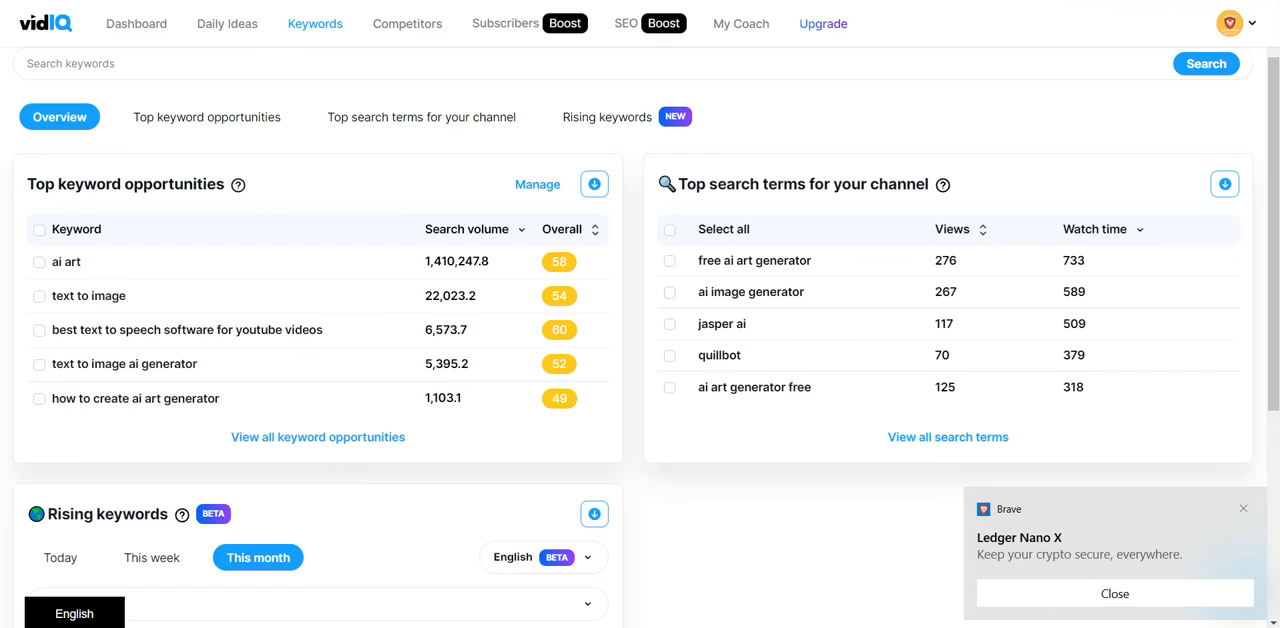
{"action": "left_click", "coordinate": [399, 29]}
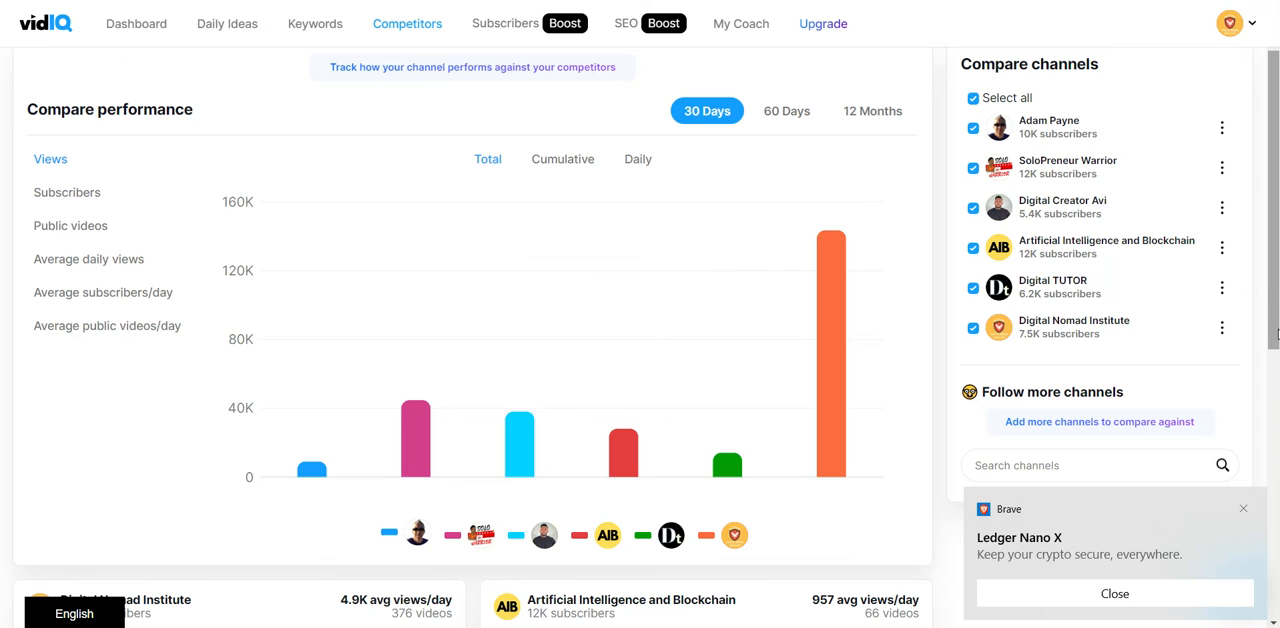
{"action": "left_click_drag", "start_coordinate": [1276, 335], "coordinate": [1276, 298]}
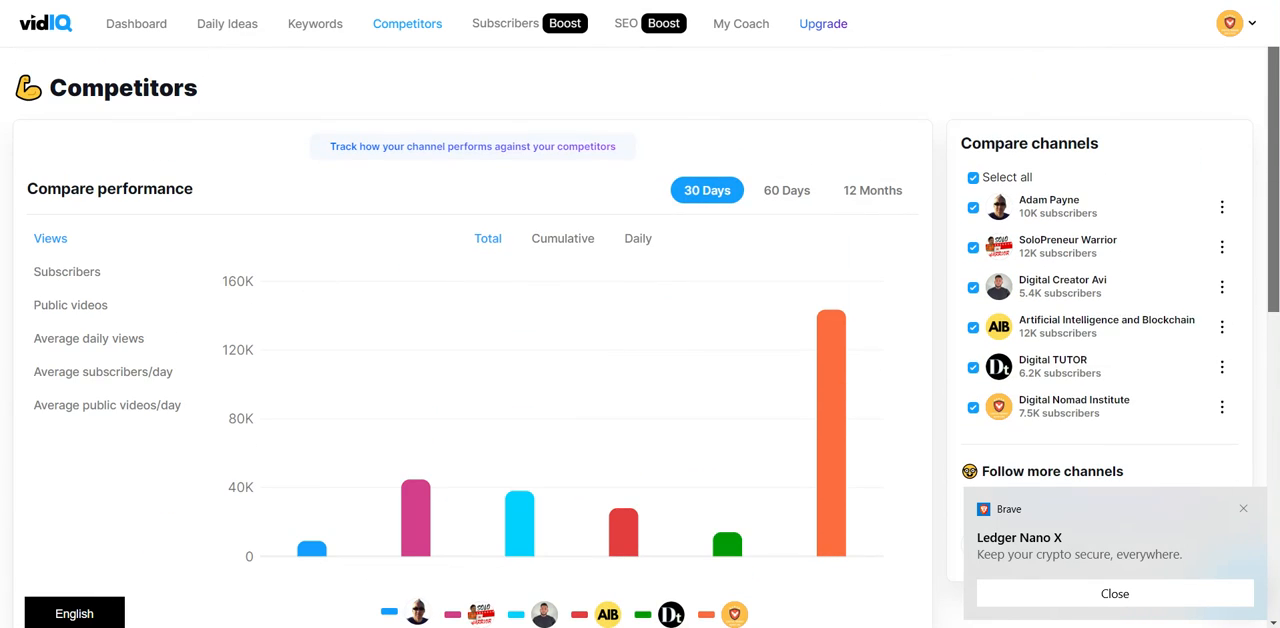